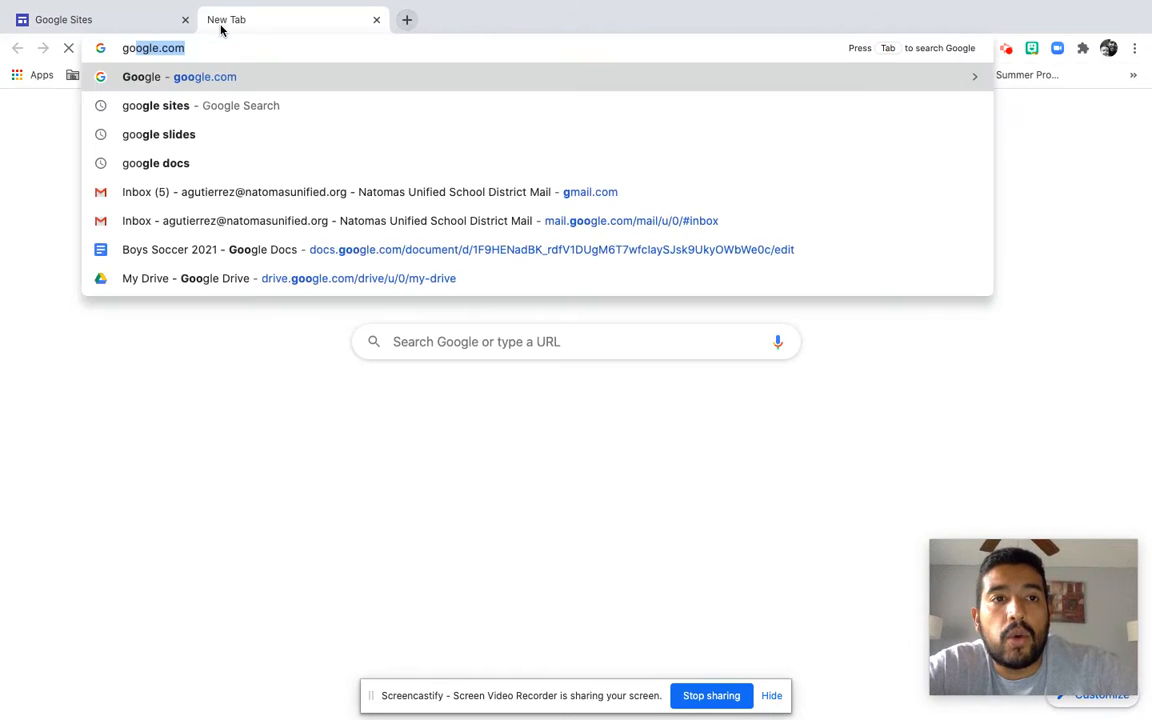
Search Google for "google sites" and close the results tab after viewing the sign-in listing.
key("Return")
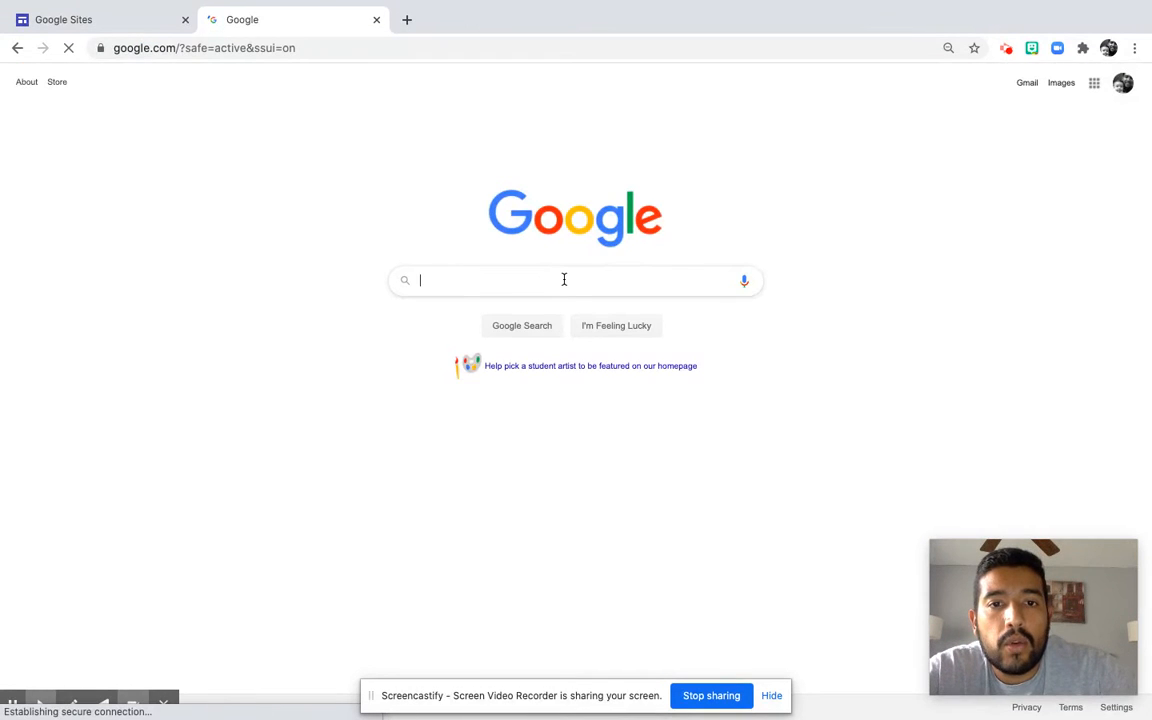
type("google sites")
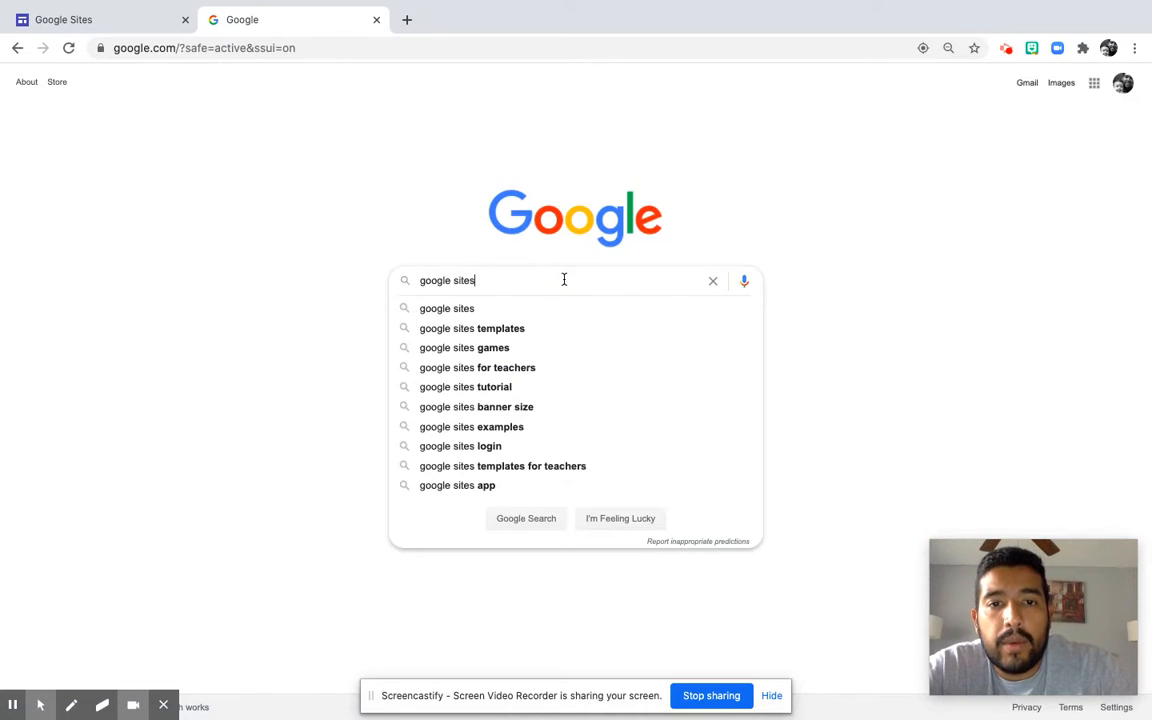
key("Return")
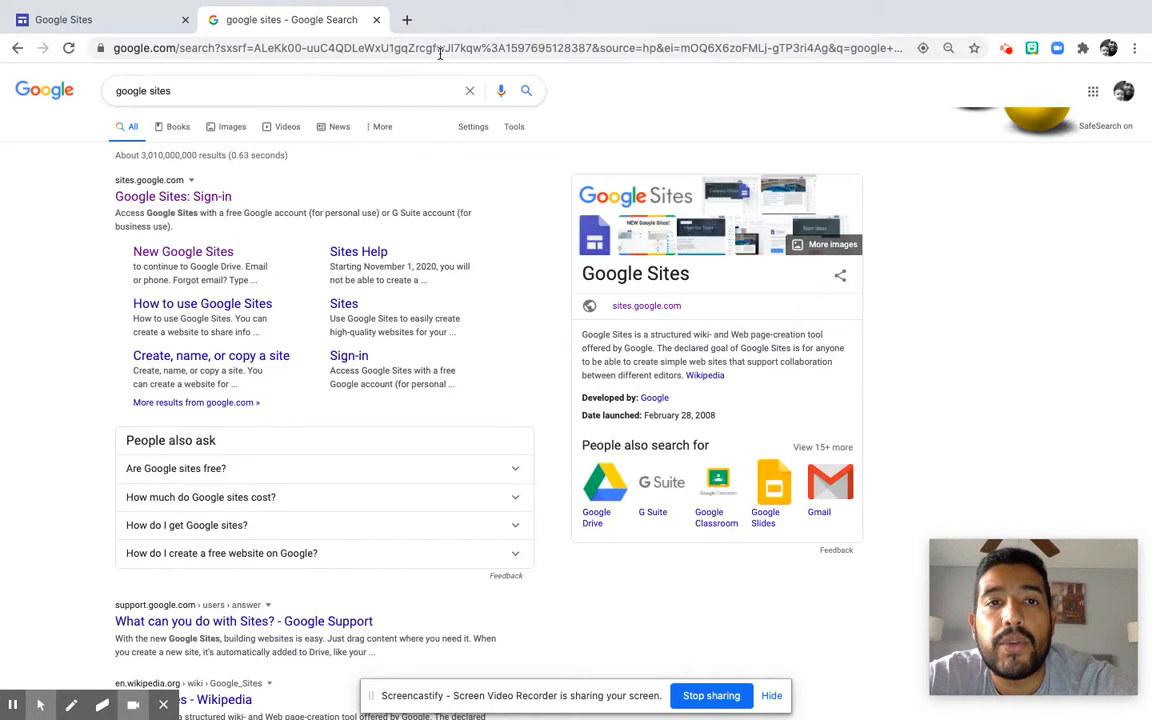
left_click(377, 20)
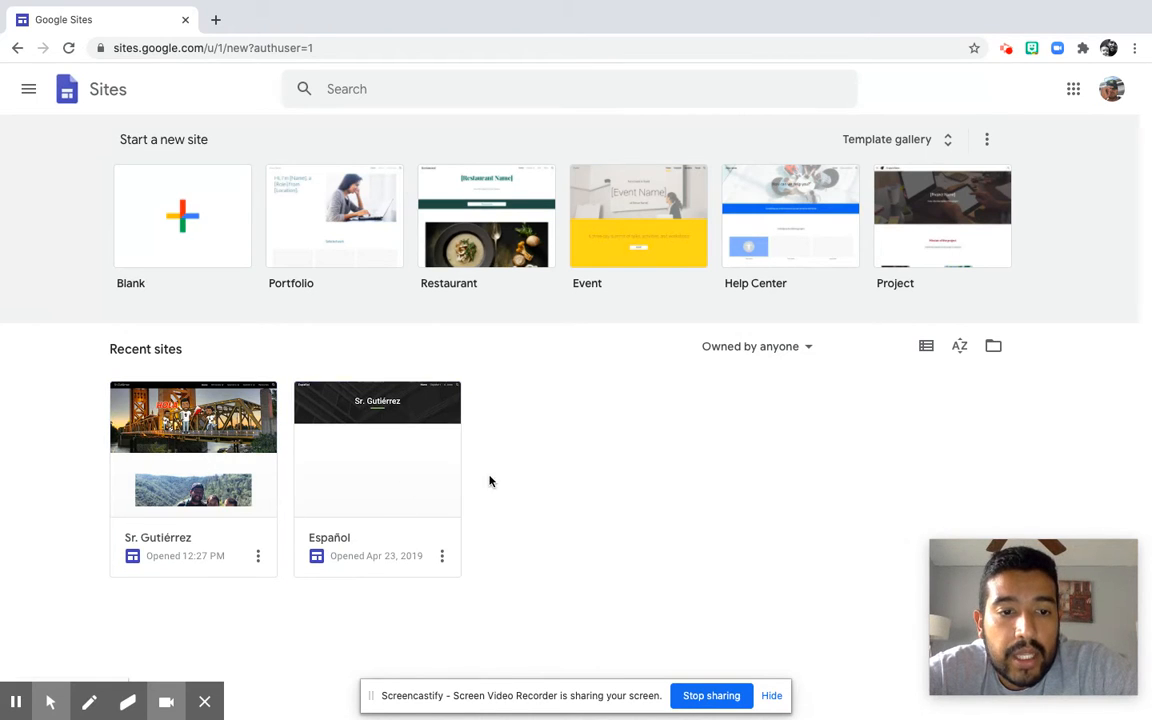
Open the recent class site with the bridge header for editing and look through its Home page down to the introduction text.
left_click(167, 495)
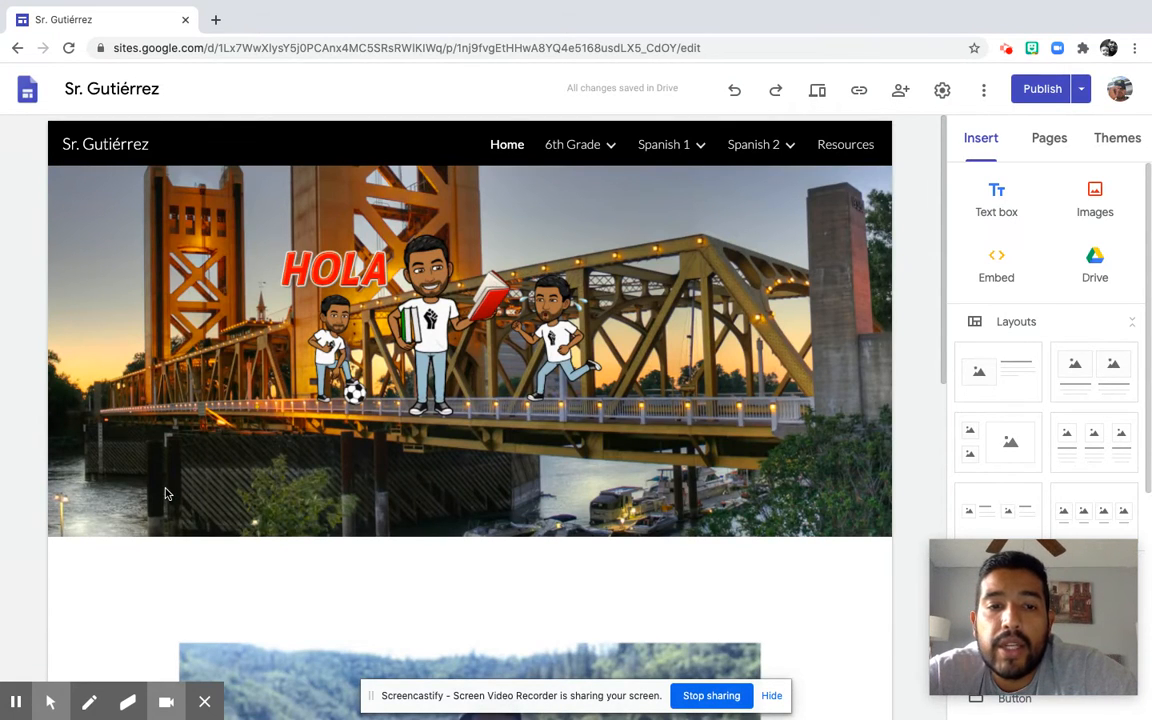
scroll(689, 558, "down", 3)
scroll(692, 558, "down", 5)
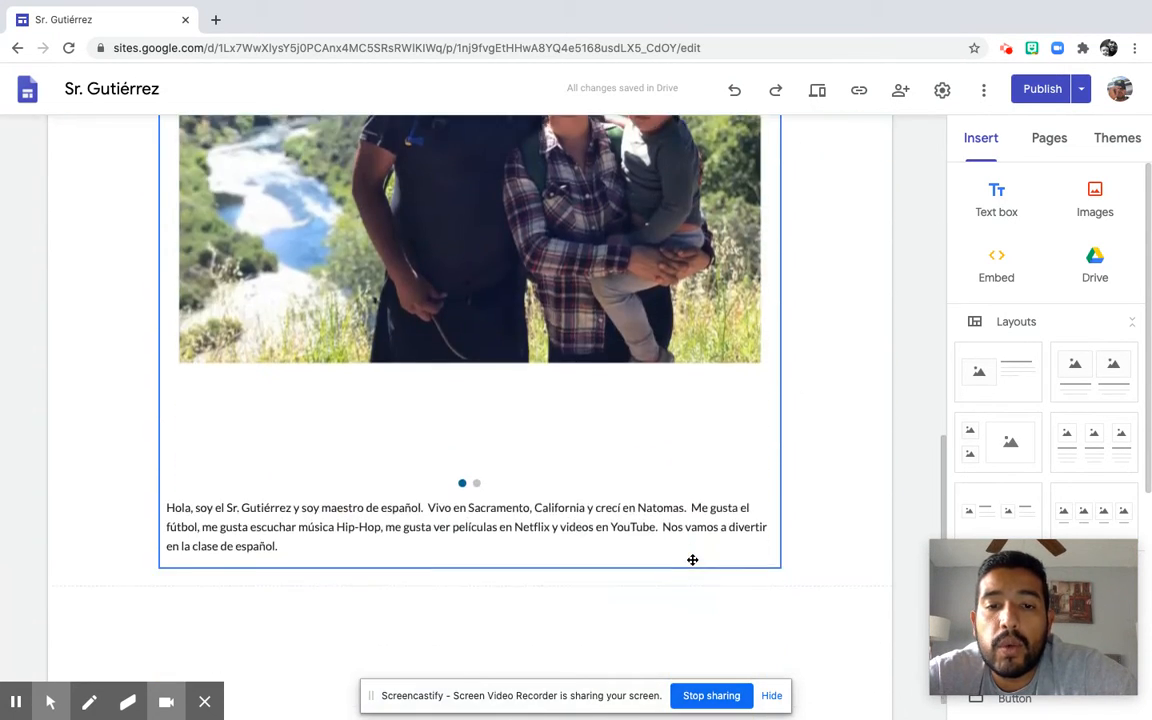
scroll(692, 558, "up", 8)
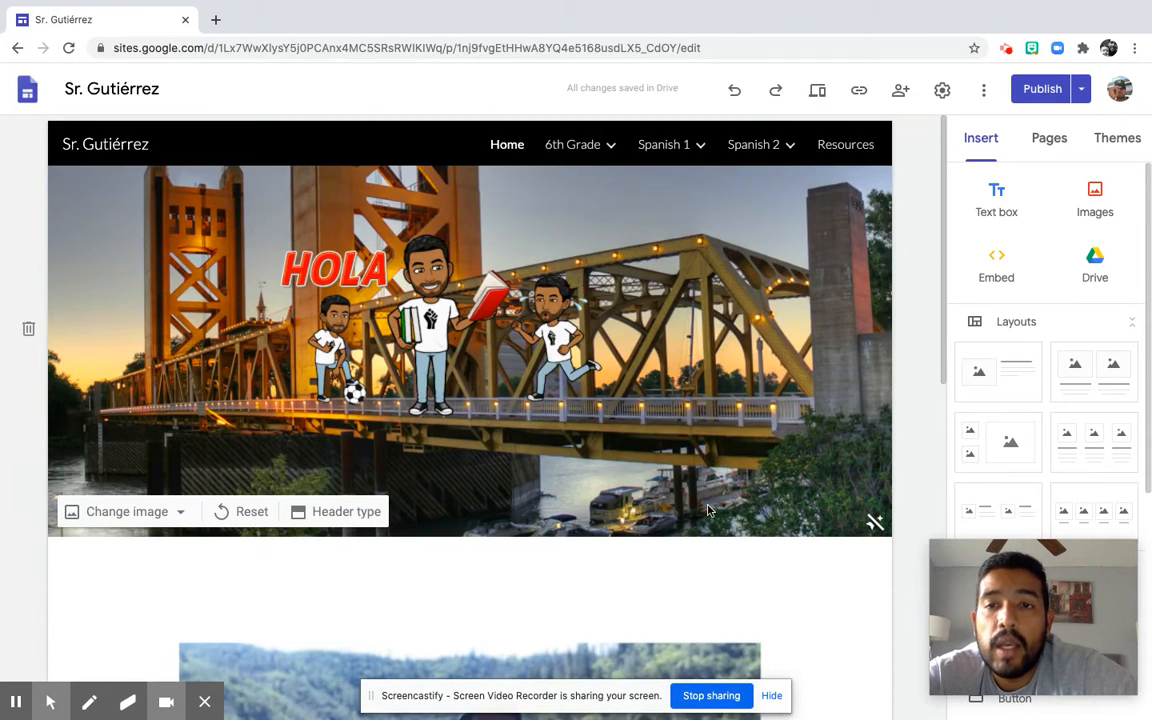
Preview the published view of the site and look at the unit subpages listed for 6th Grade, Spanish 1 and Spanish 2.
left_click(817, 90)
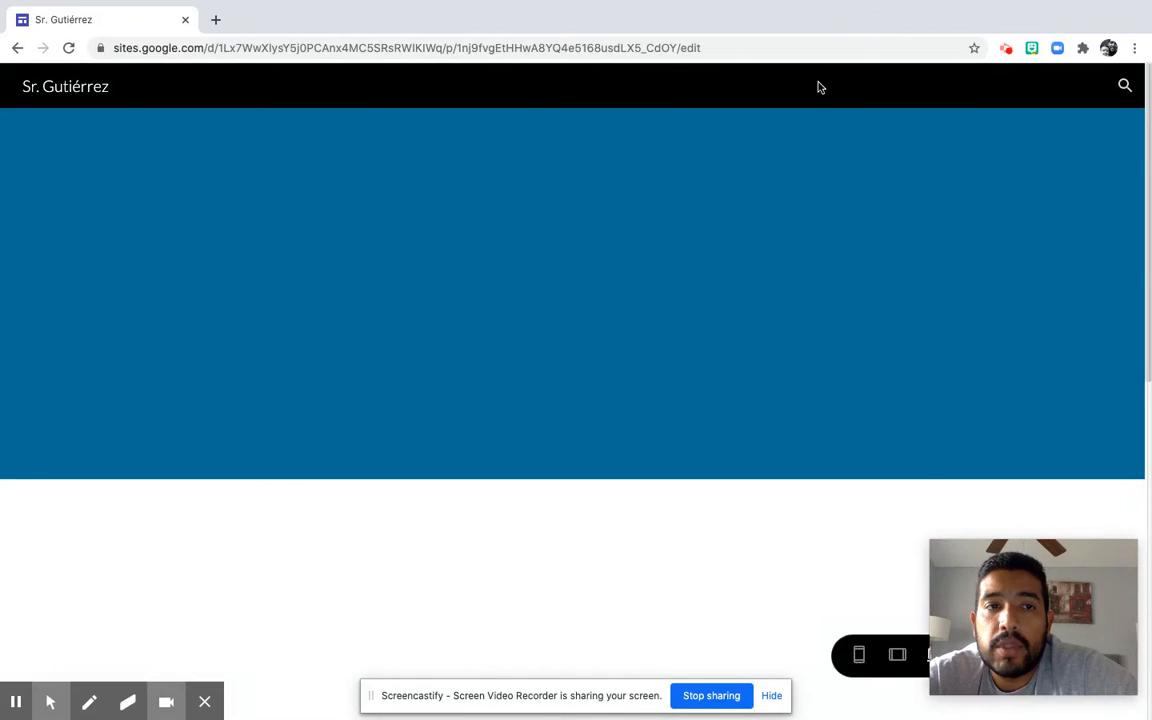
mouse_move(820, 89)
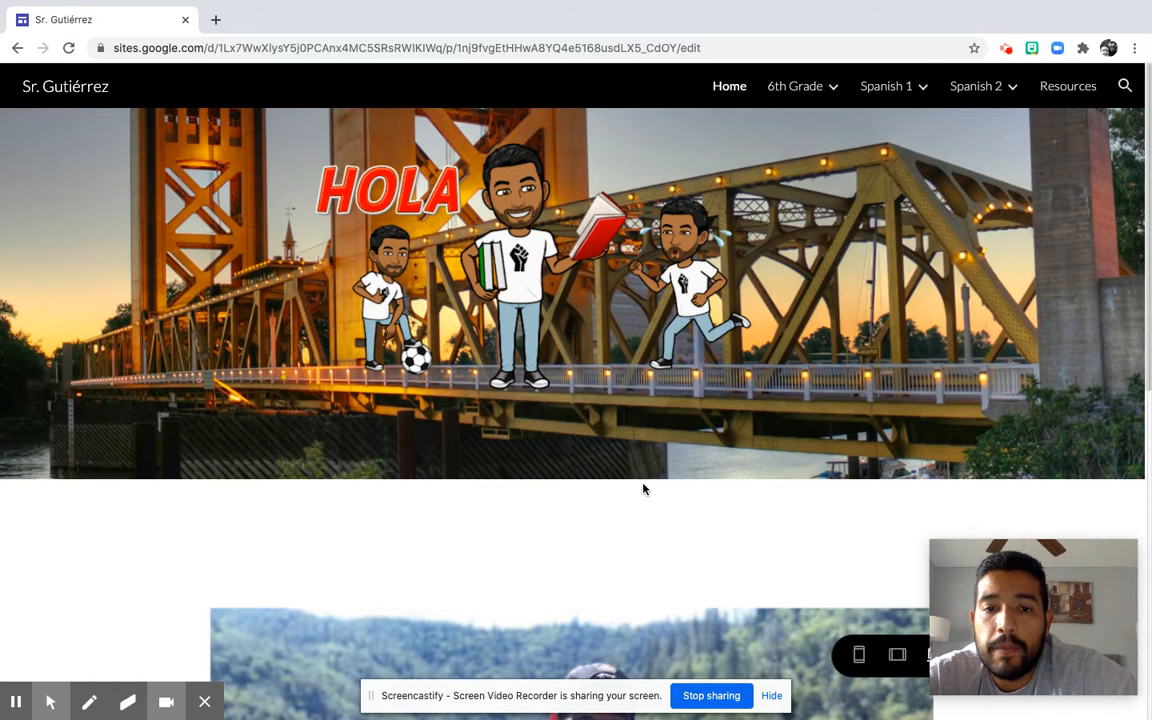
left_click(832, 87)
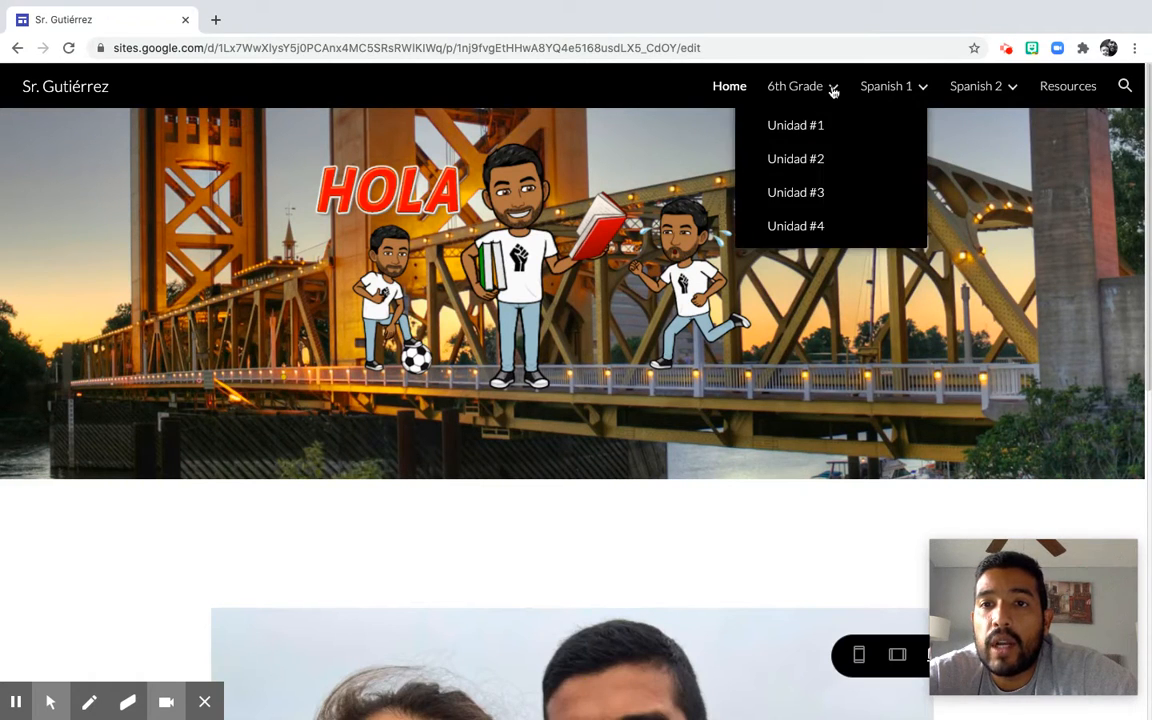
mouse_move(891, 88)
mouse_move(995, 91)
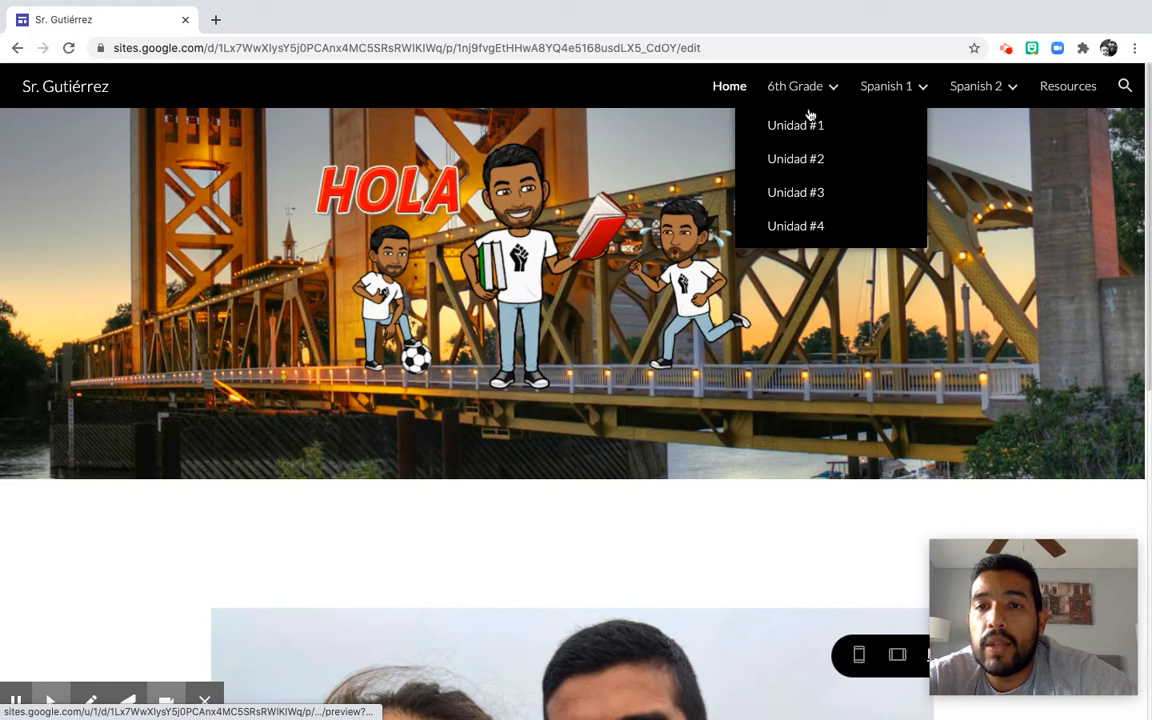
Open the Spanish 1 page in the preview and review its Goals, Term 1 and Term 2 sections.
left_click(897, 90)
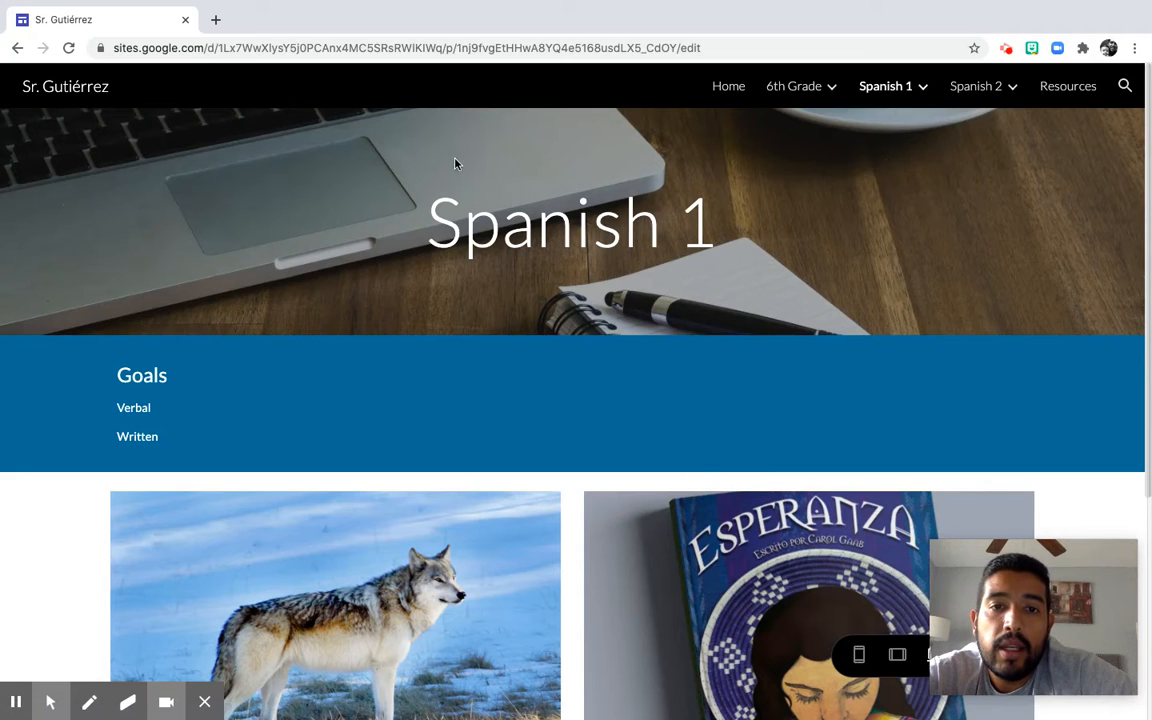
scroll(507, 397, "down", 1)
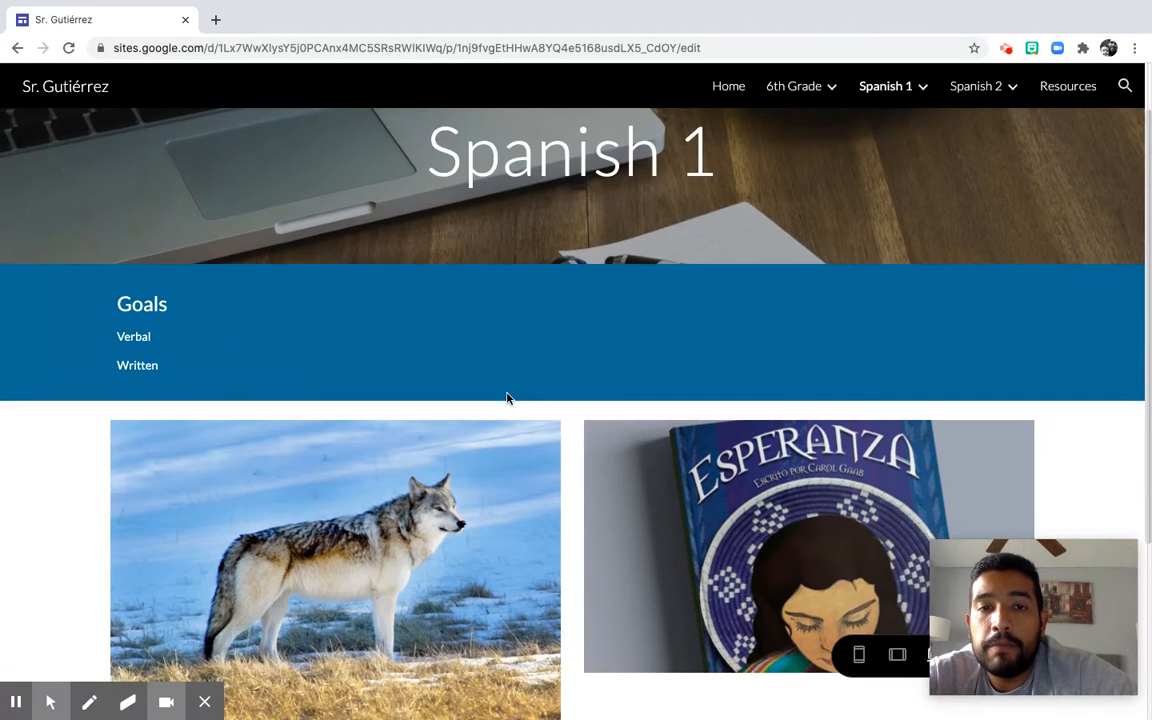
scroll(507, 397, "up", 1)
scroll(254, 388, "down", 2)
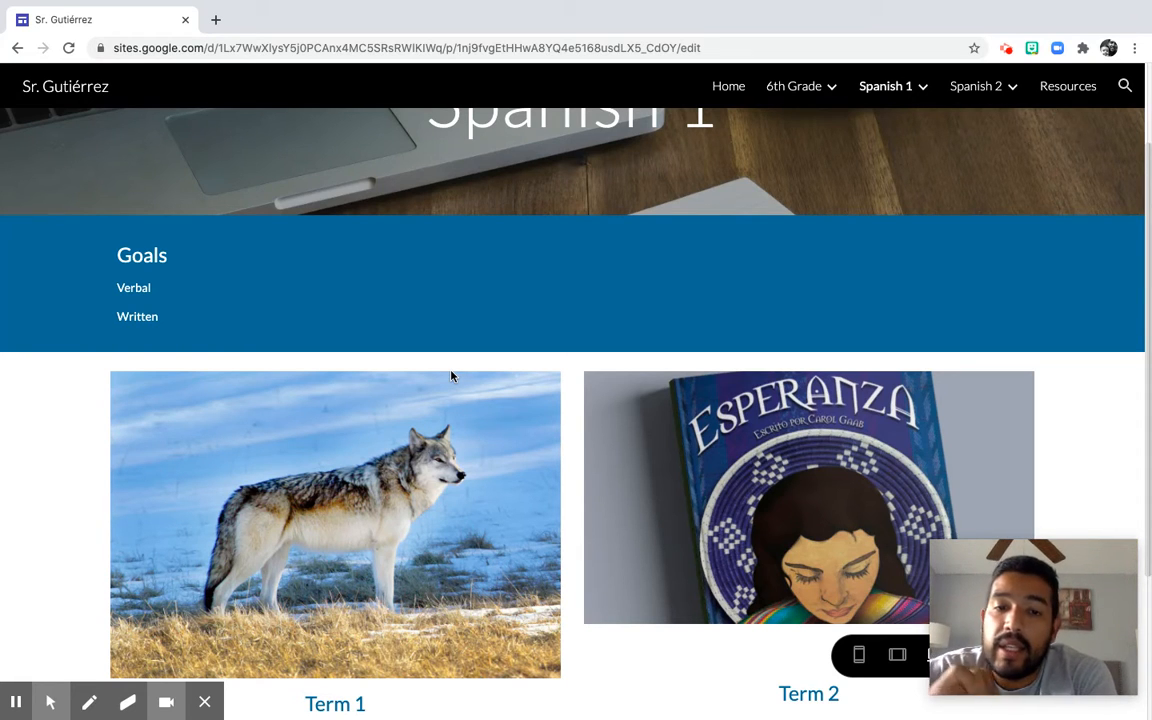
scroll(451, 376, "down", 3)
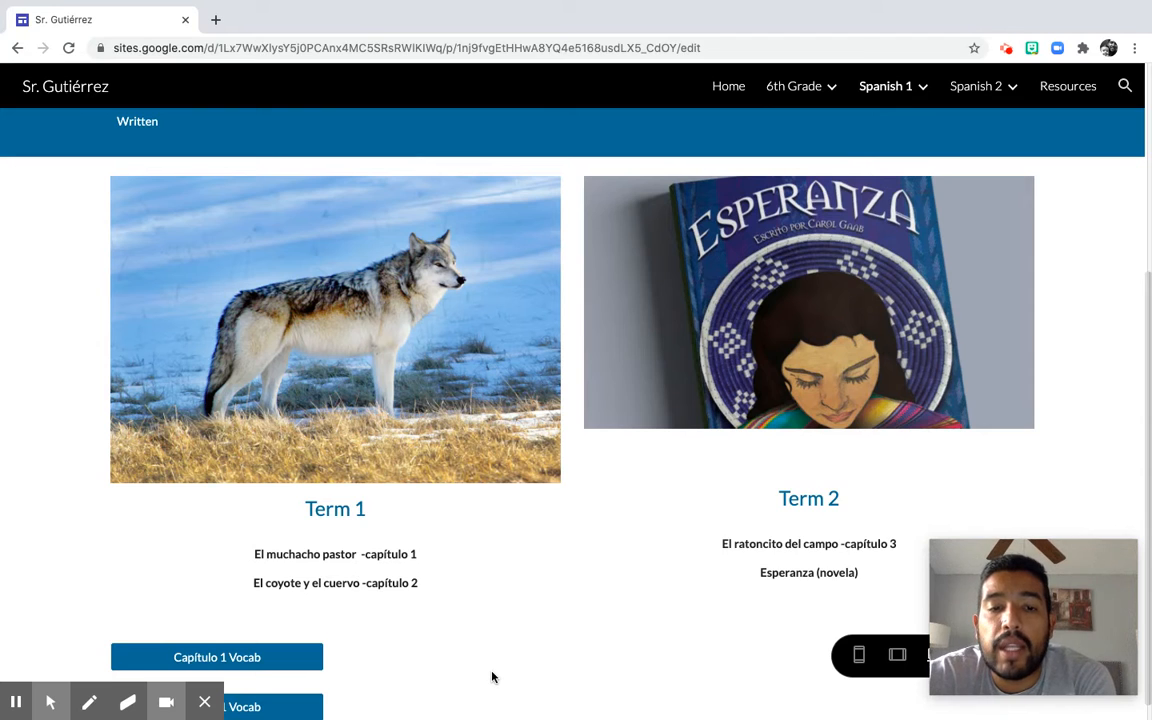
scroll(491, 677, "down", 1)
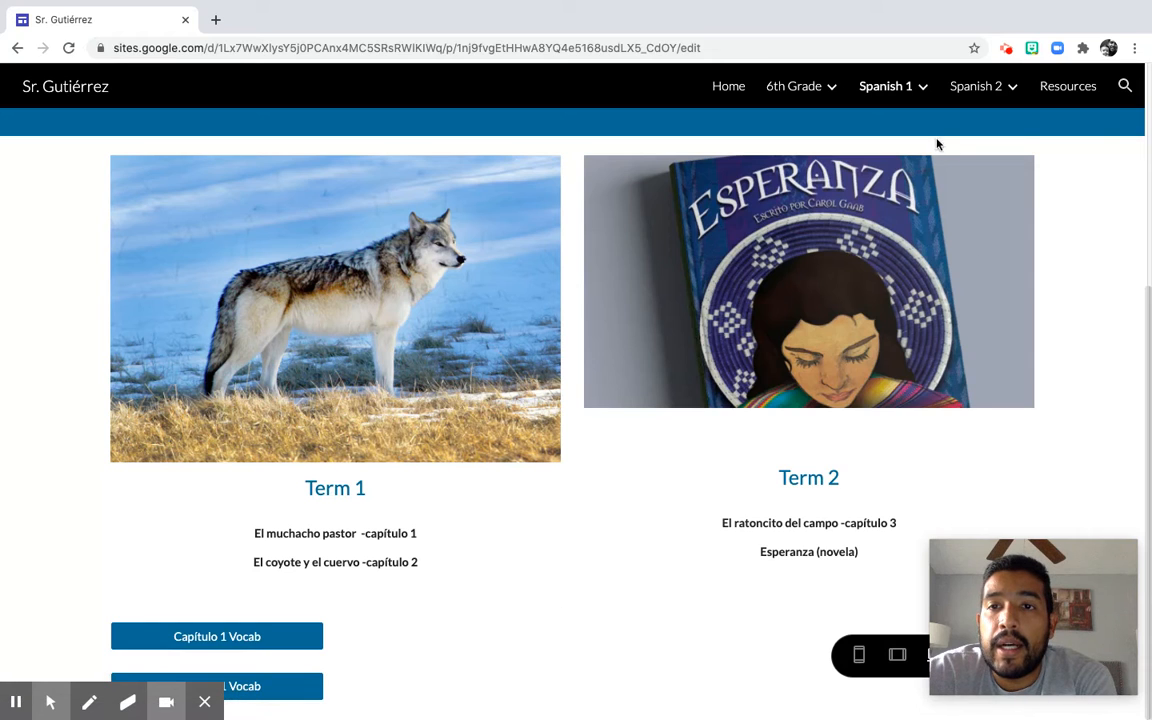
Open the Unidad #1 page under Spanish 1 in the site preview.
mouse_move(932, 84)
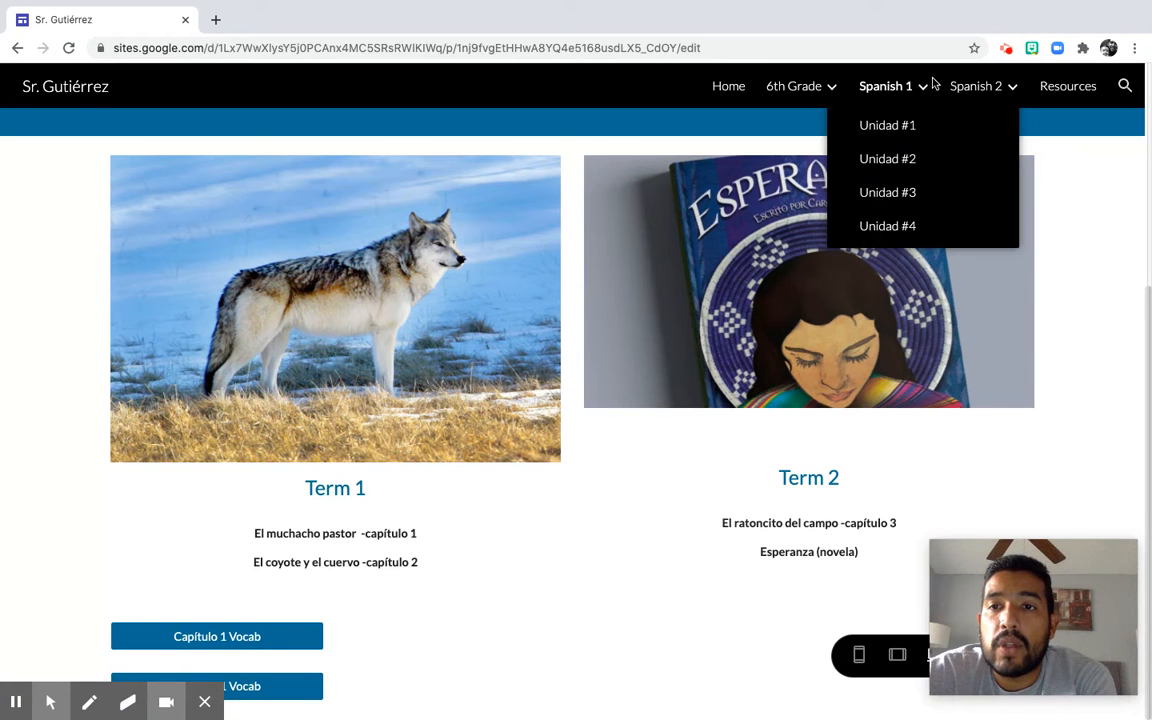
left_click(897, 126)
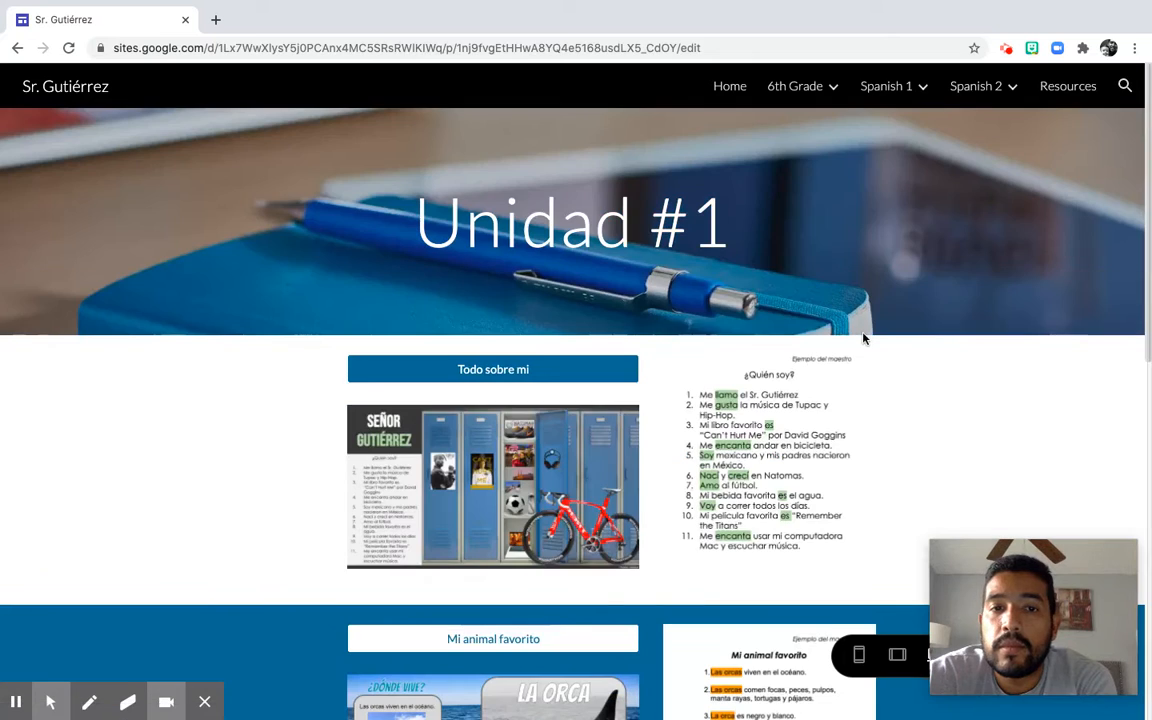
mouse_move(926, 90)
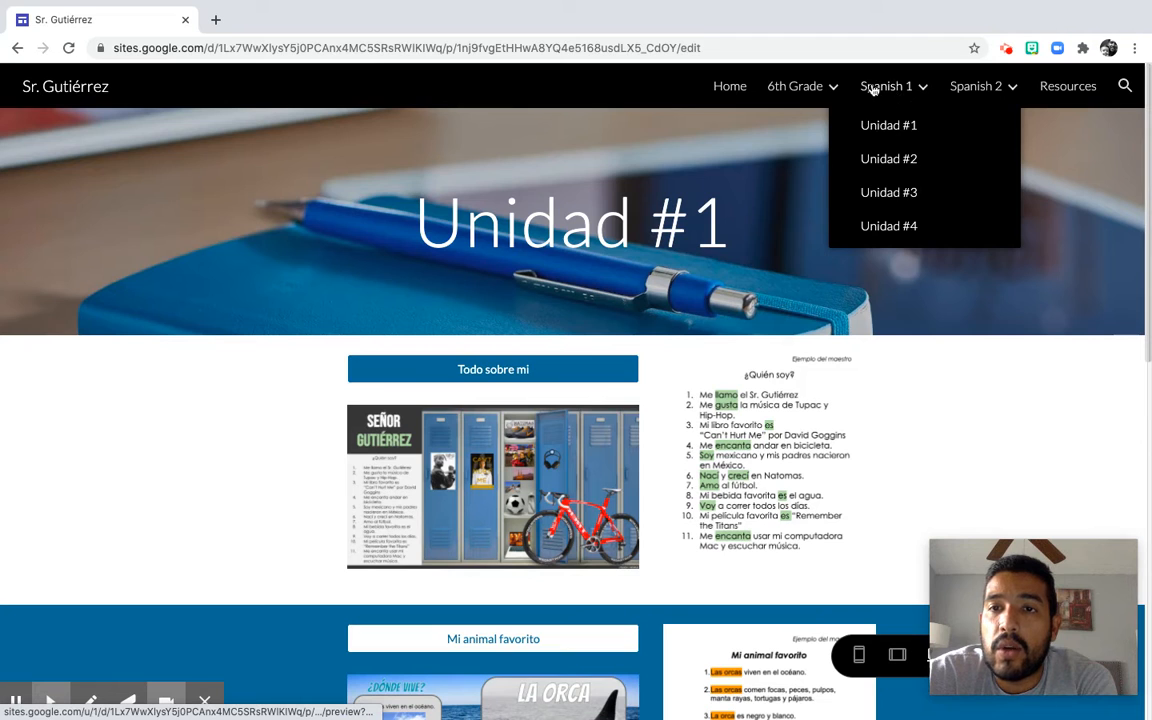
mouse_move(795, 87)
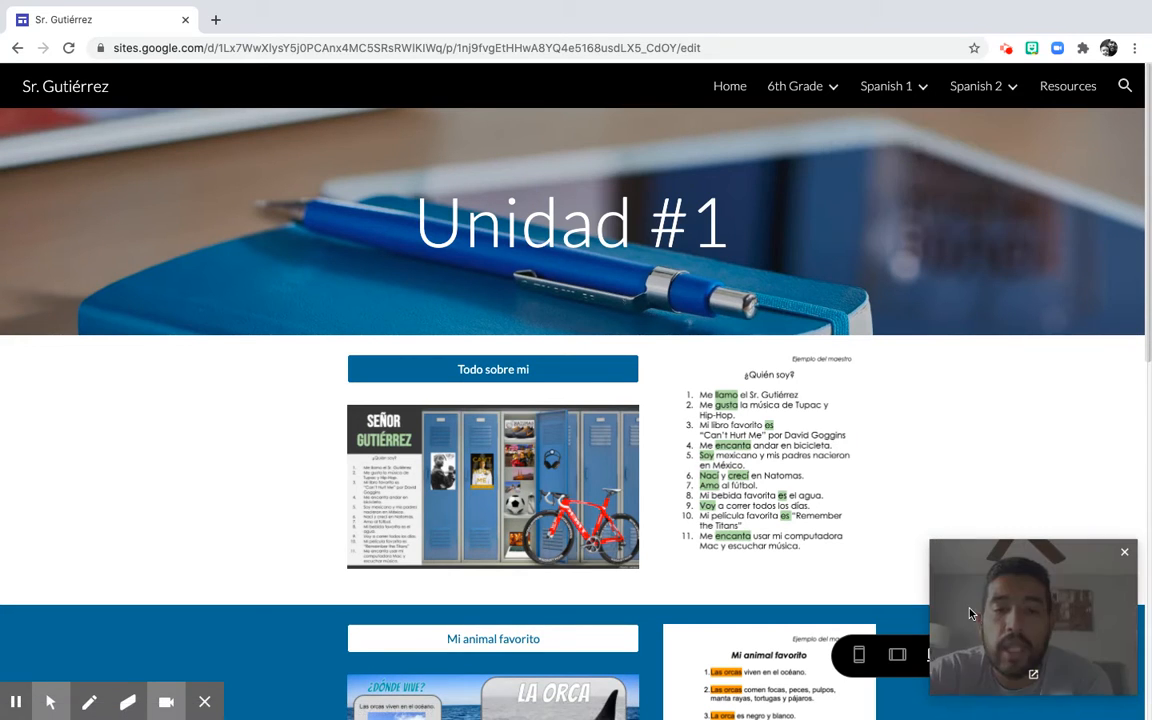
Examine the Todo sobre mi and Mi animal favorito assignments and their teacher examples on the Unidad #1 page.
scroll(982, 485, "down", 1)
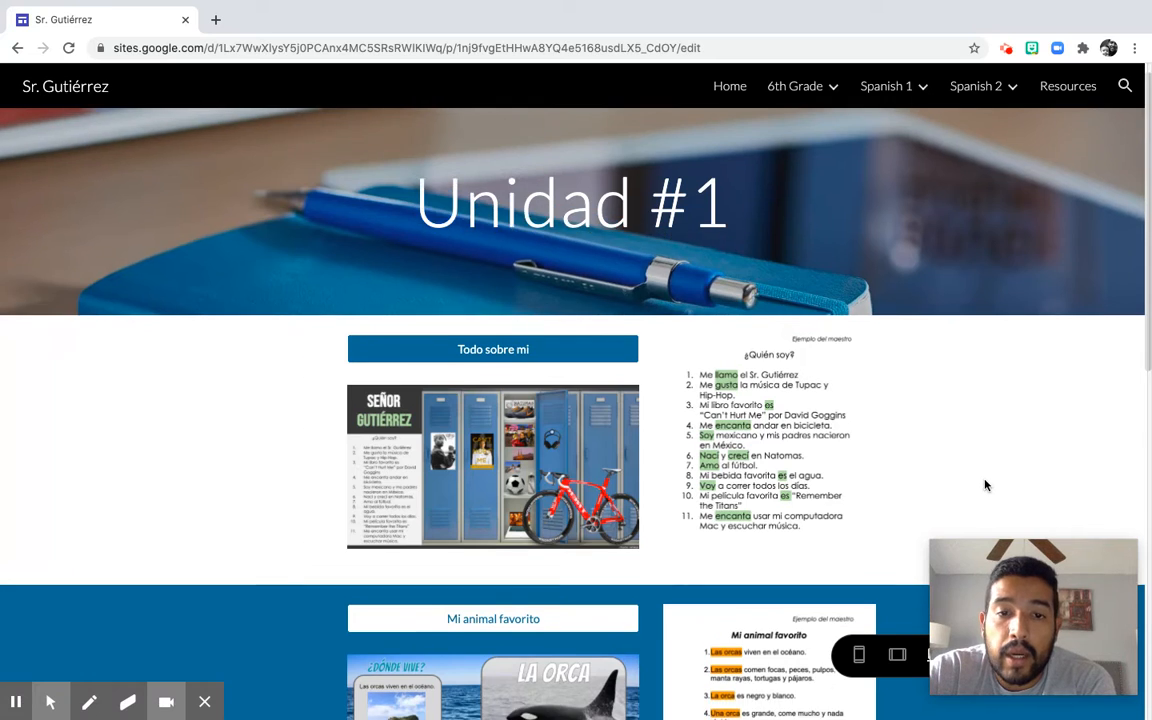
scroll(985, 485, "down", 1)
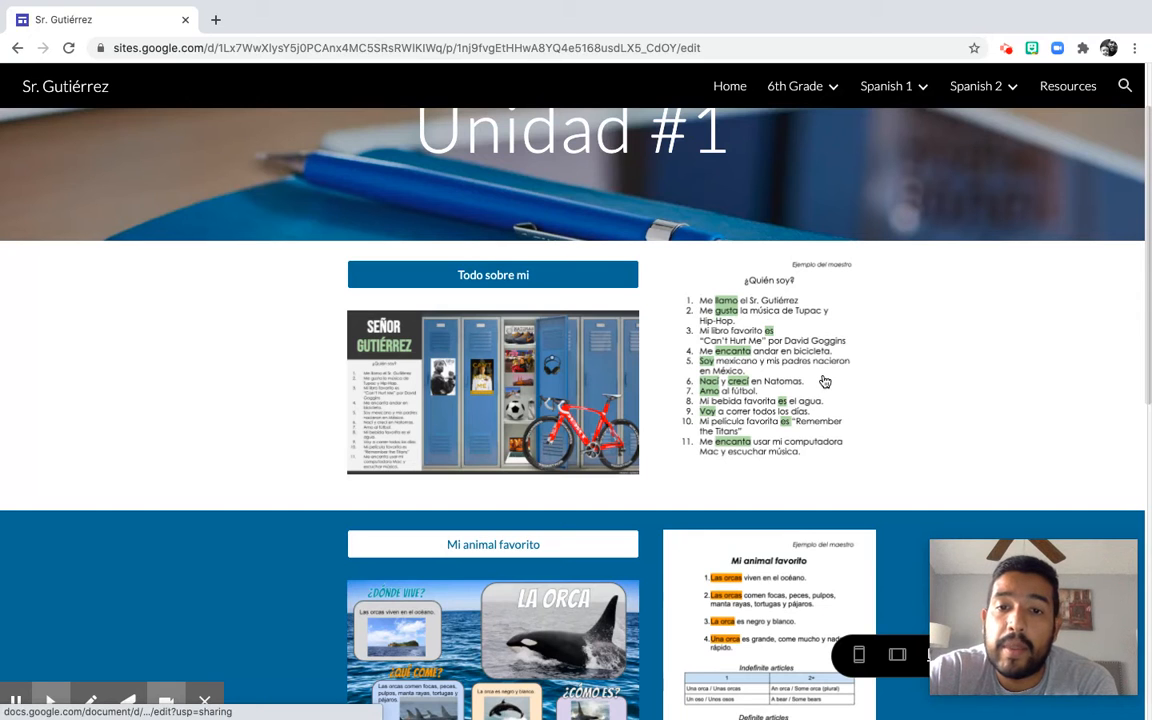
scroll(825, 381, "down", 5)
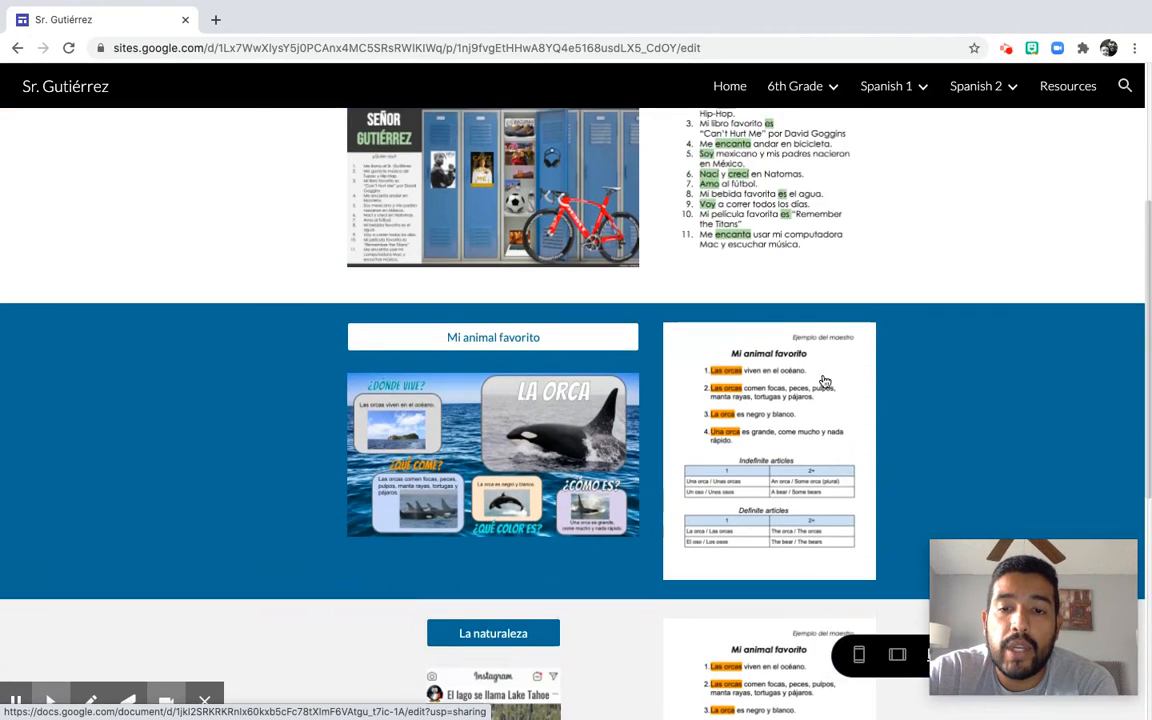
scroll(825, 381, "up", 3)
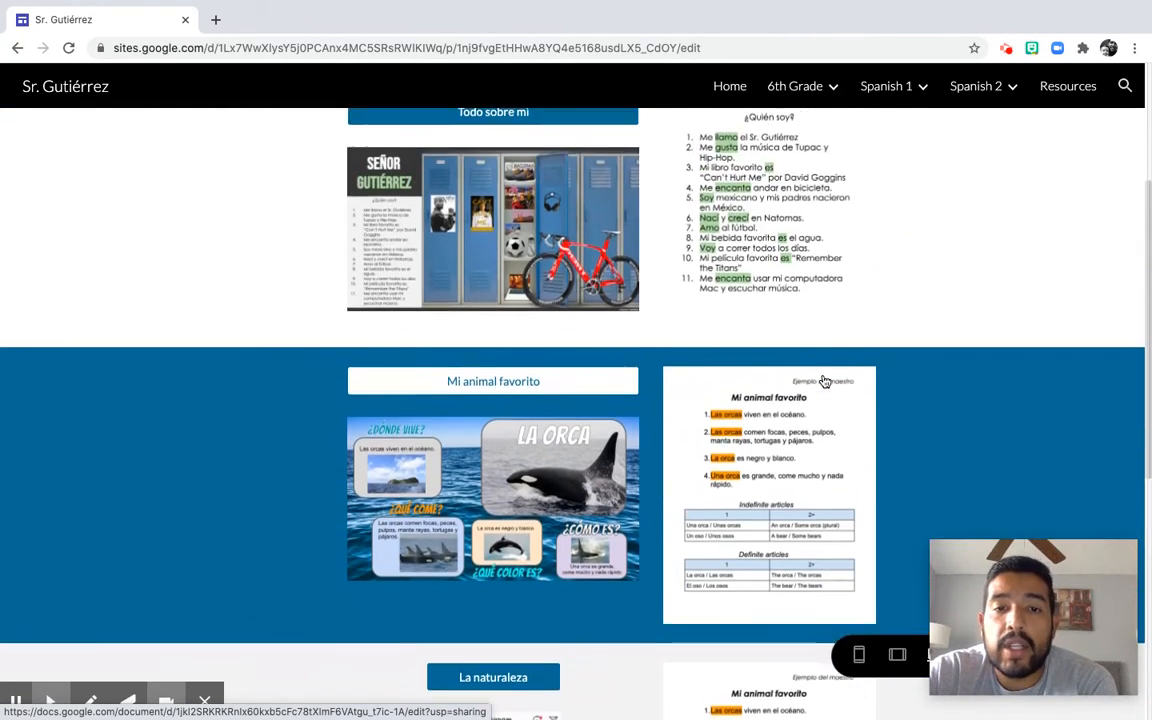
scroll(825, 381, "up", 2)
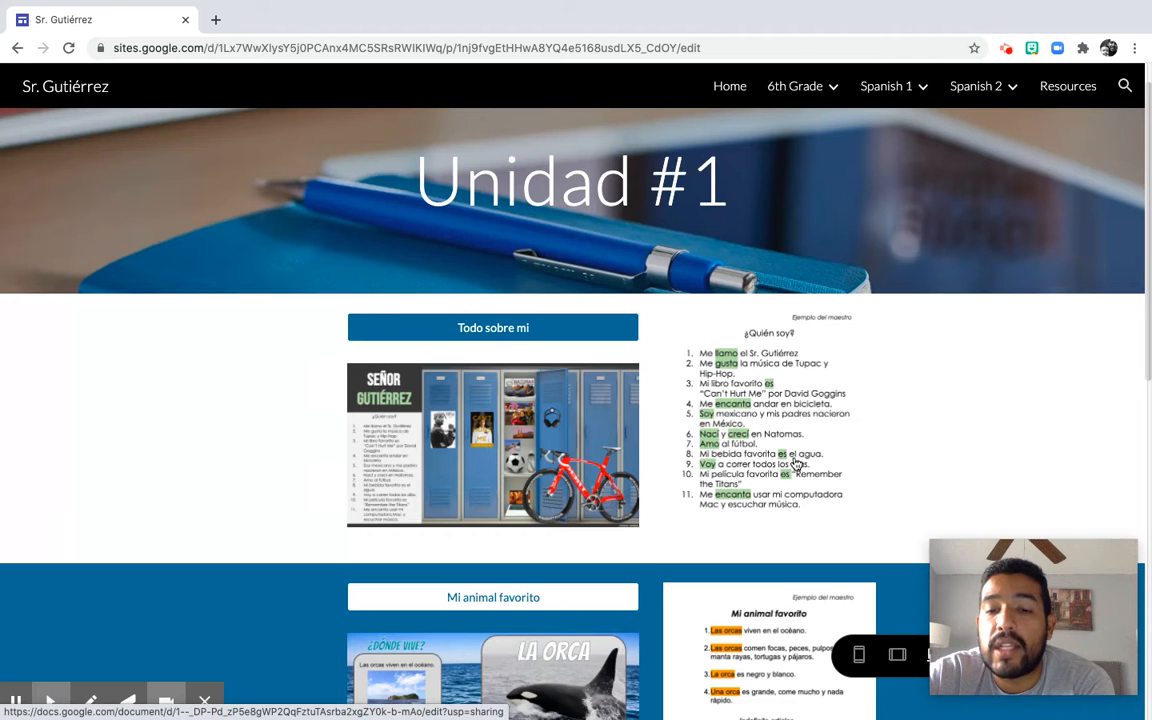
scroll(796, 460, "down", 2)
scroll(796, 463, "down", 5)
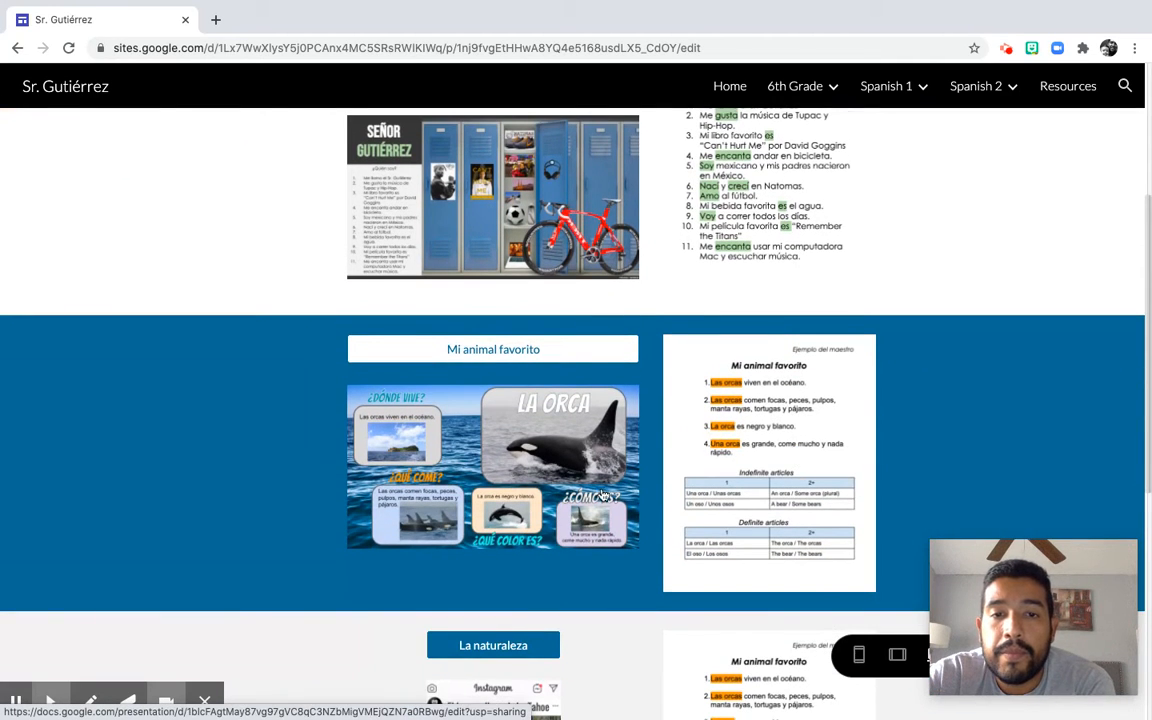
Open the Mi animal favorito slide template from the site and view slides 2, 3 and 4.
left_click(476, 349)
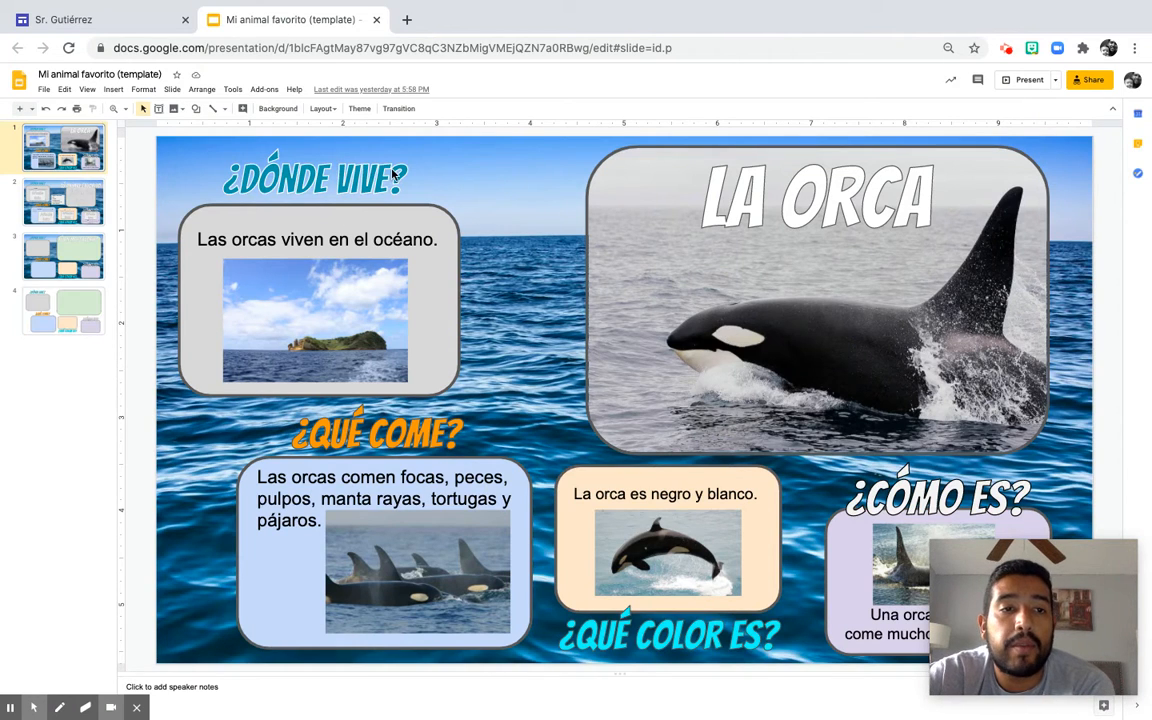
left_click(64, 208)
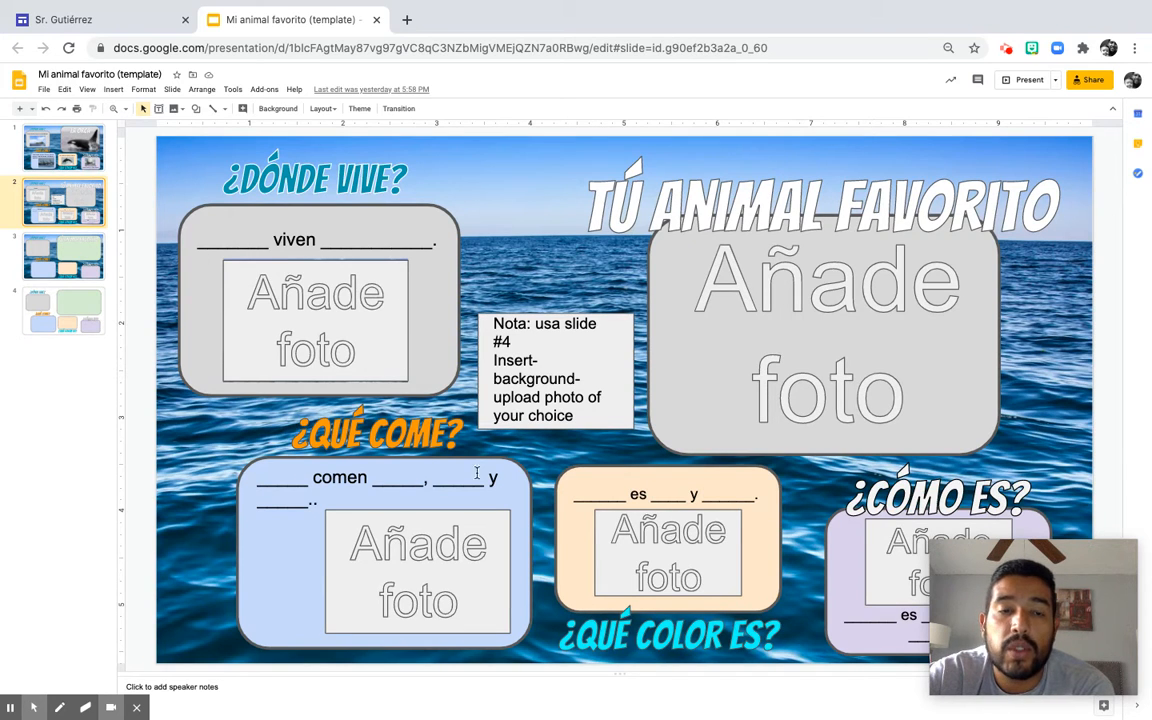
left_click(40, 262)
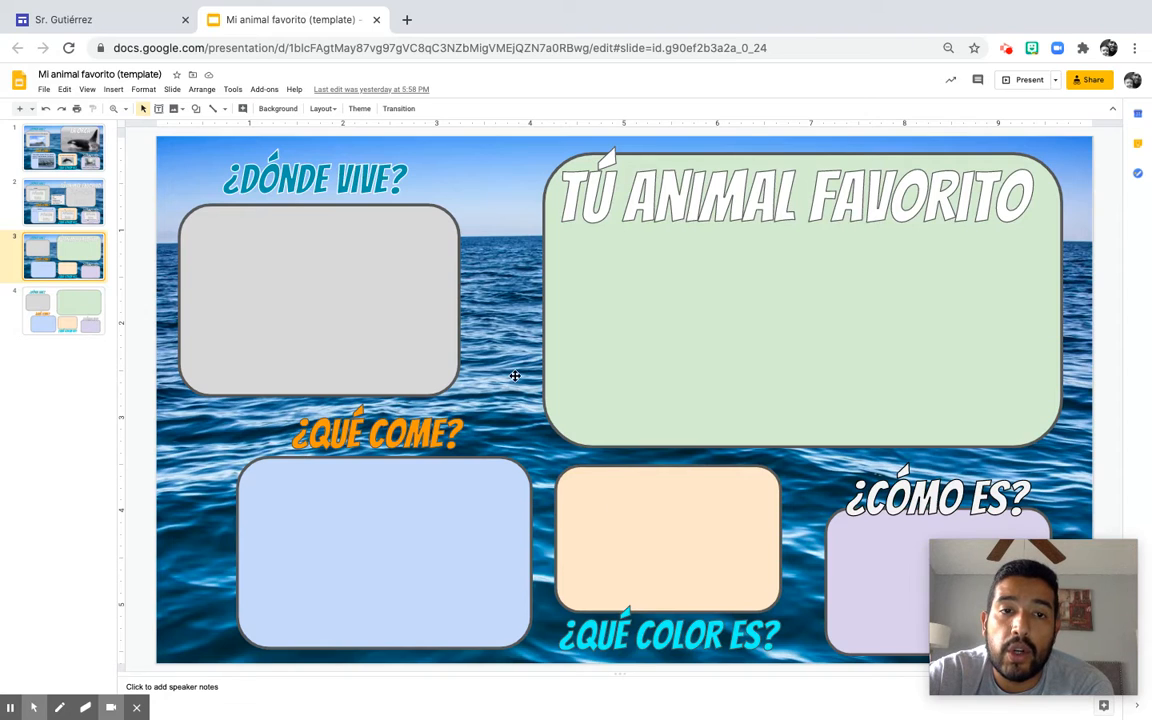
left_click(79, 306)
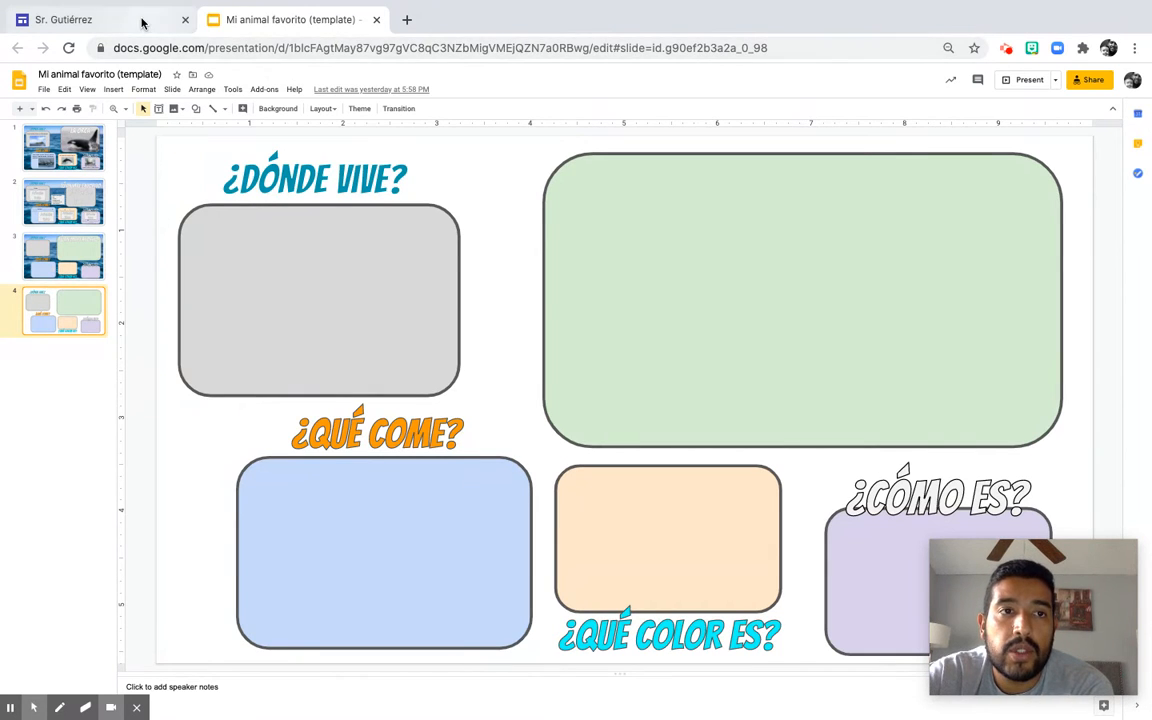
Open the linked Mi animal favorito sentence document from the site preview and read its writing instructions.
left_click(142, 22)
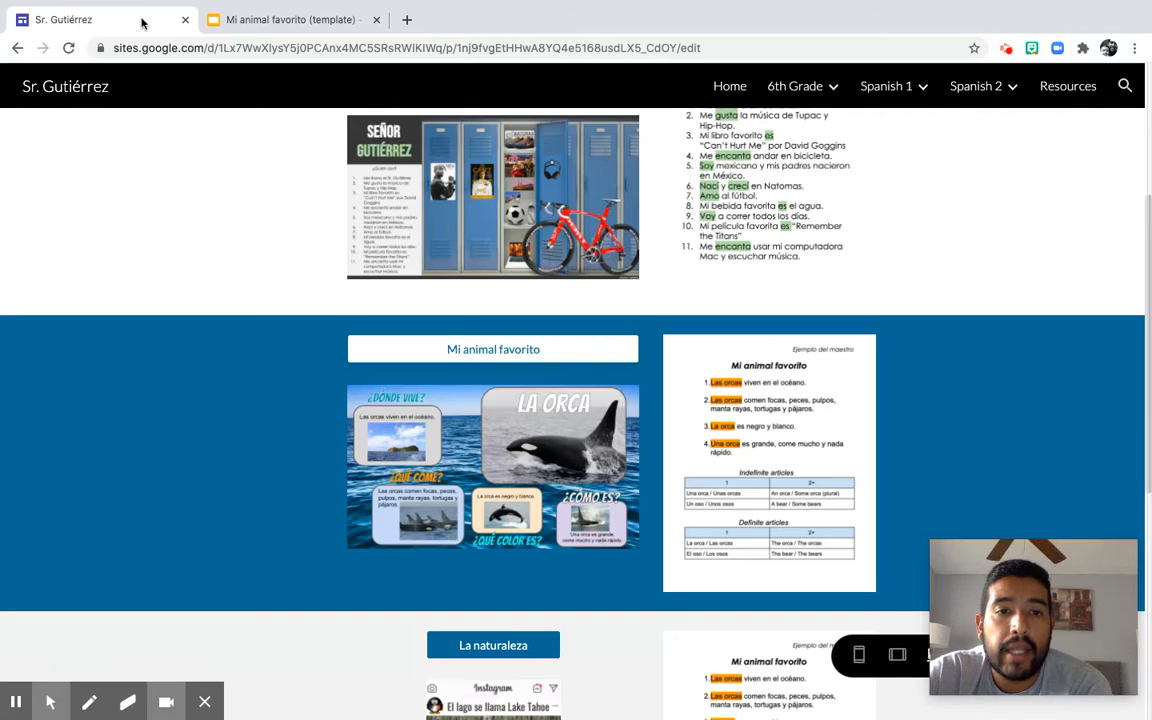
left_click(791, 444)
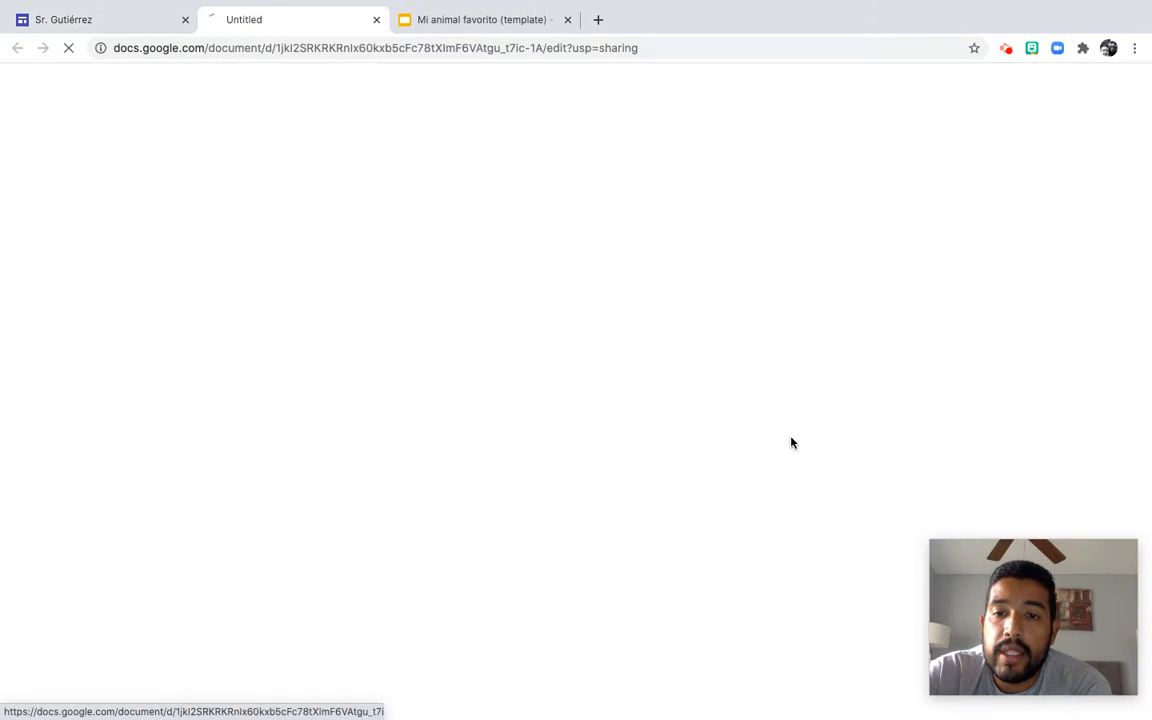
left_click(82, 22)
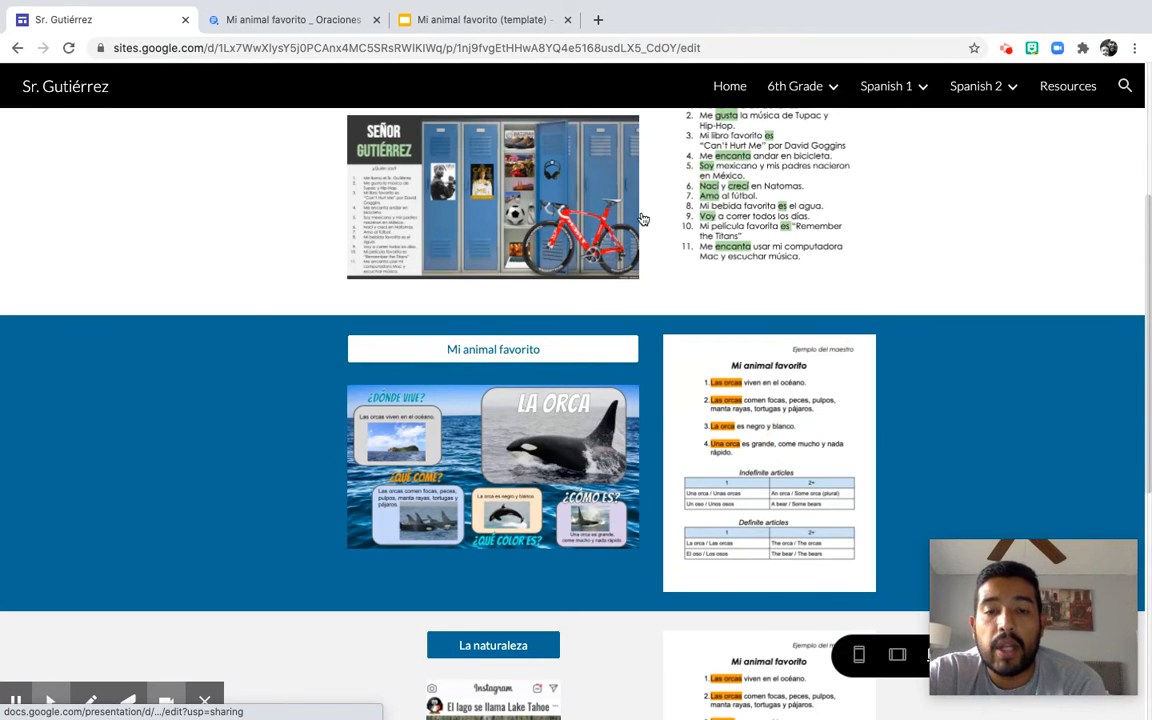
left_click(296, 24)
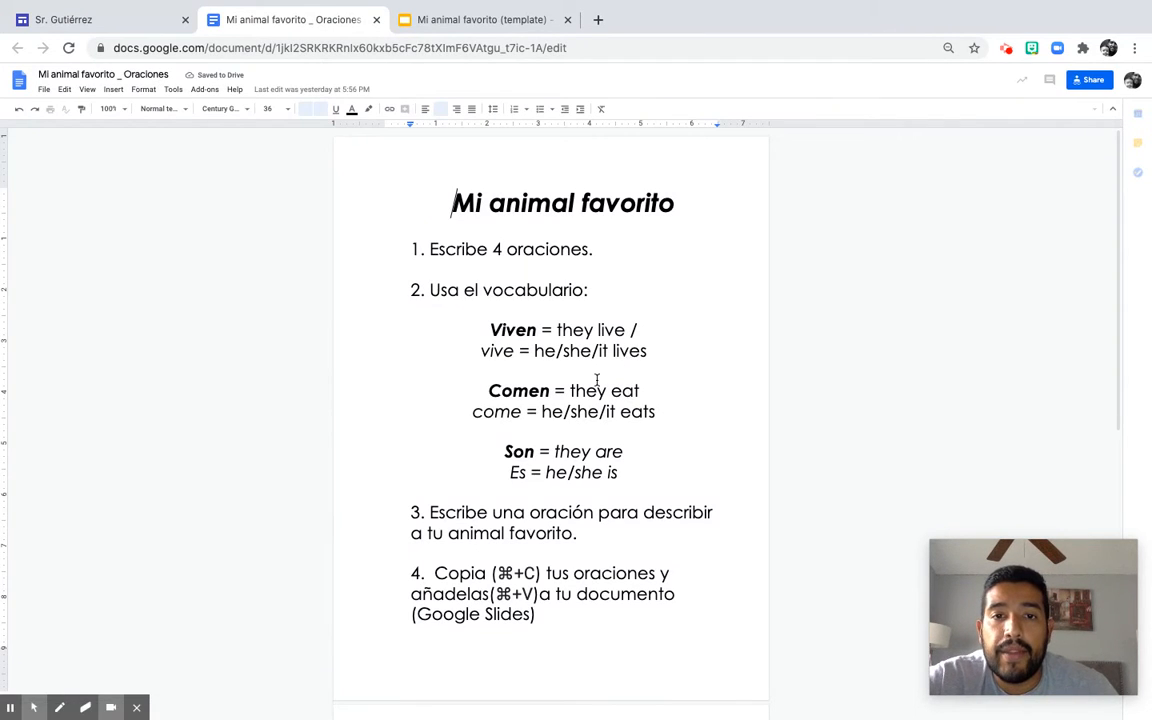
scroll(597, 379, "down", 1)
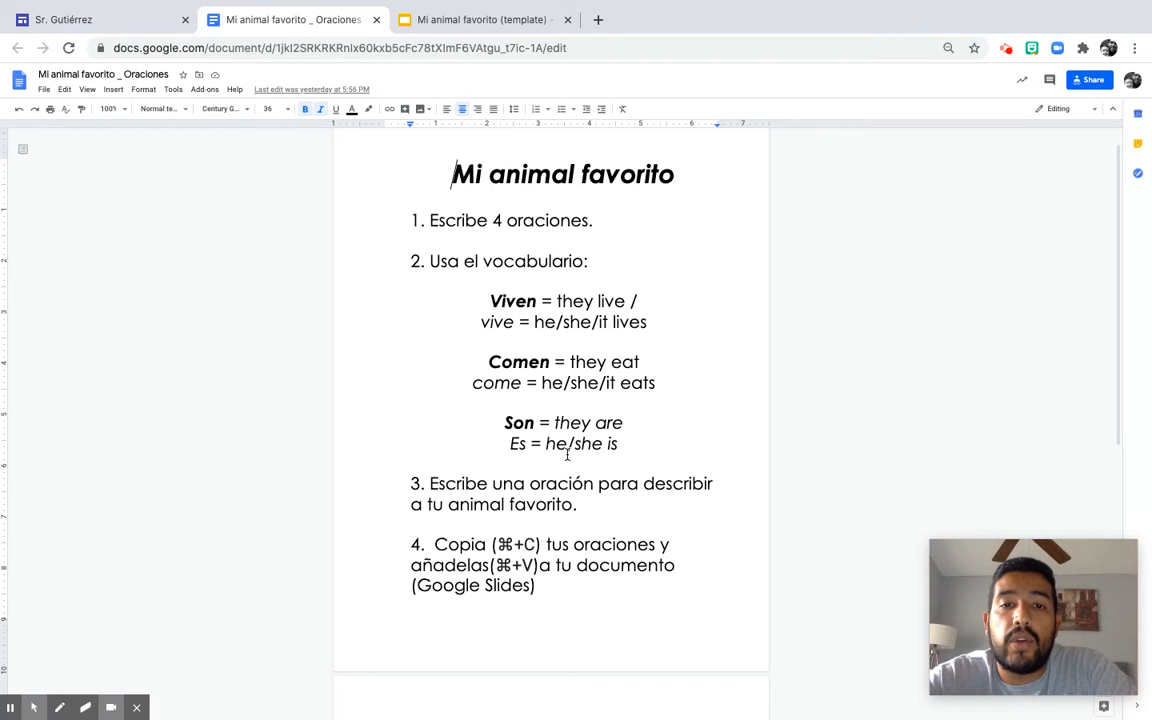
Read the teacher's example sentences and article tables in the Mi animal favorito document, and return to the Unidad #1 site page.
scroll(648, 446, "down", 5)
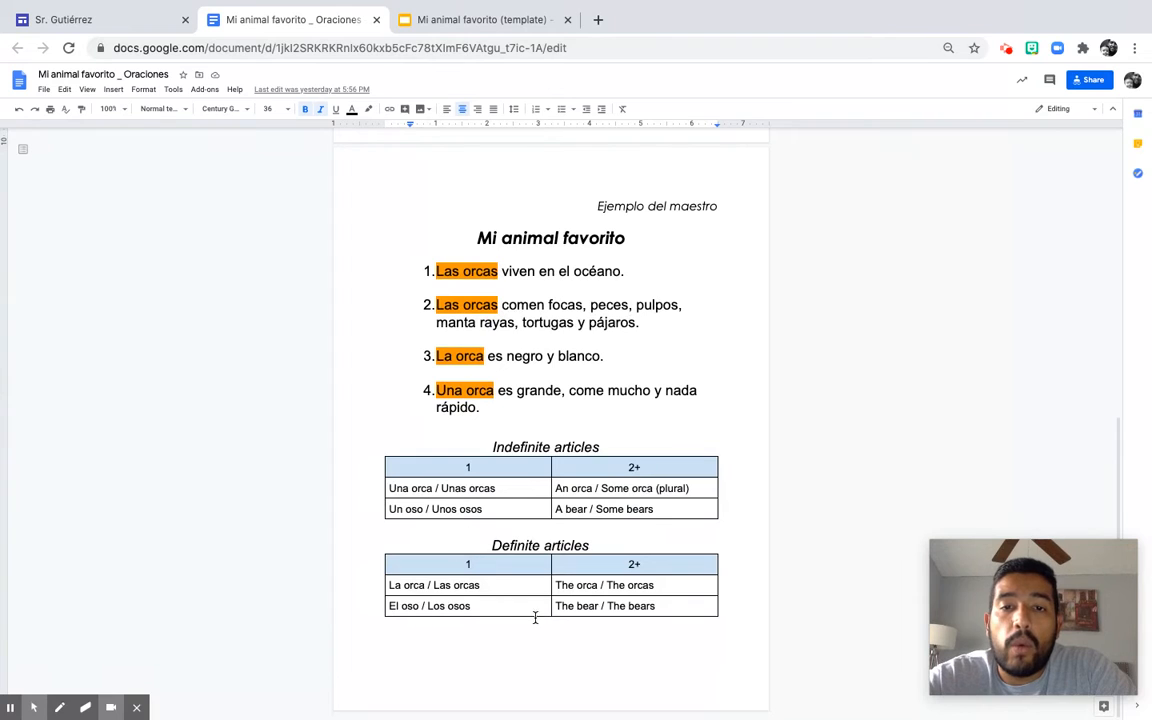
left_click(146, 20)
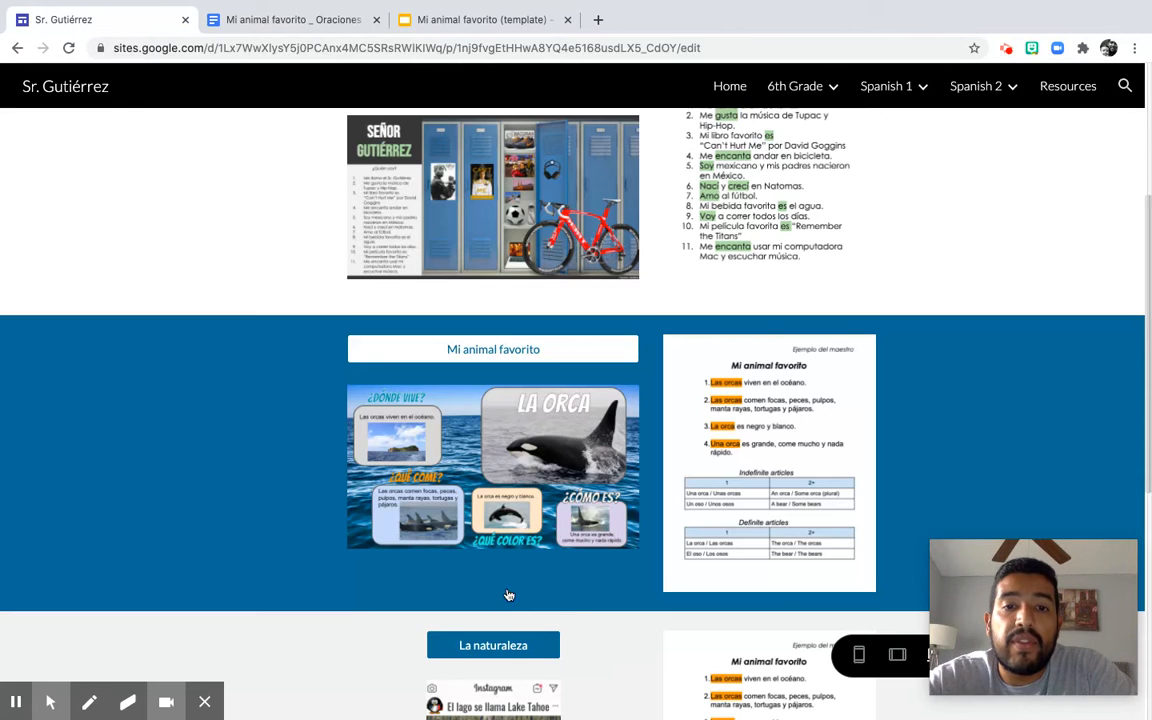
scroll(565, 545, "up", 3)
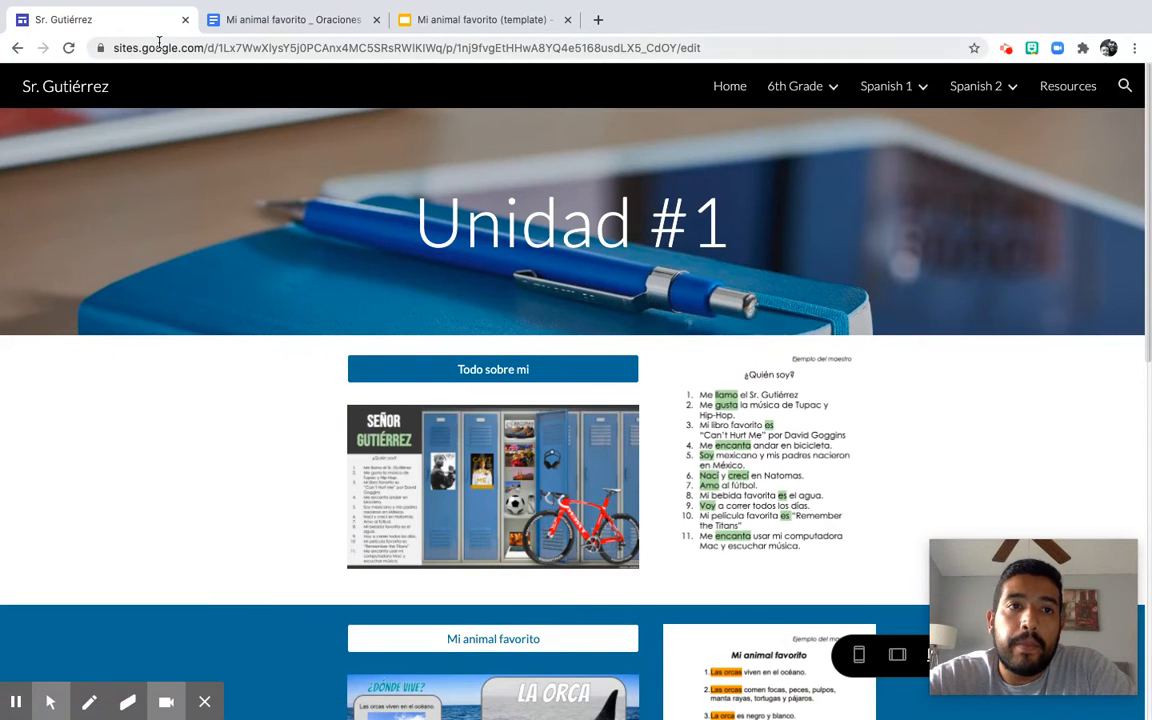
Leave the site preview, close the Mi animal favorito document and template, and open the teacher's class site for editing.
left_click(12, 58)
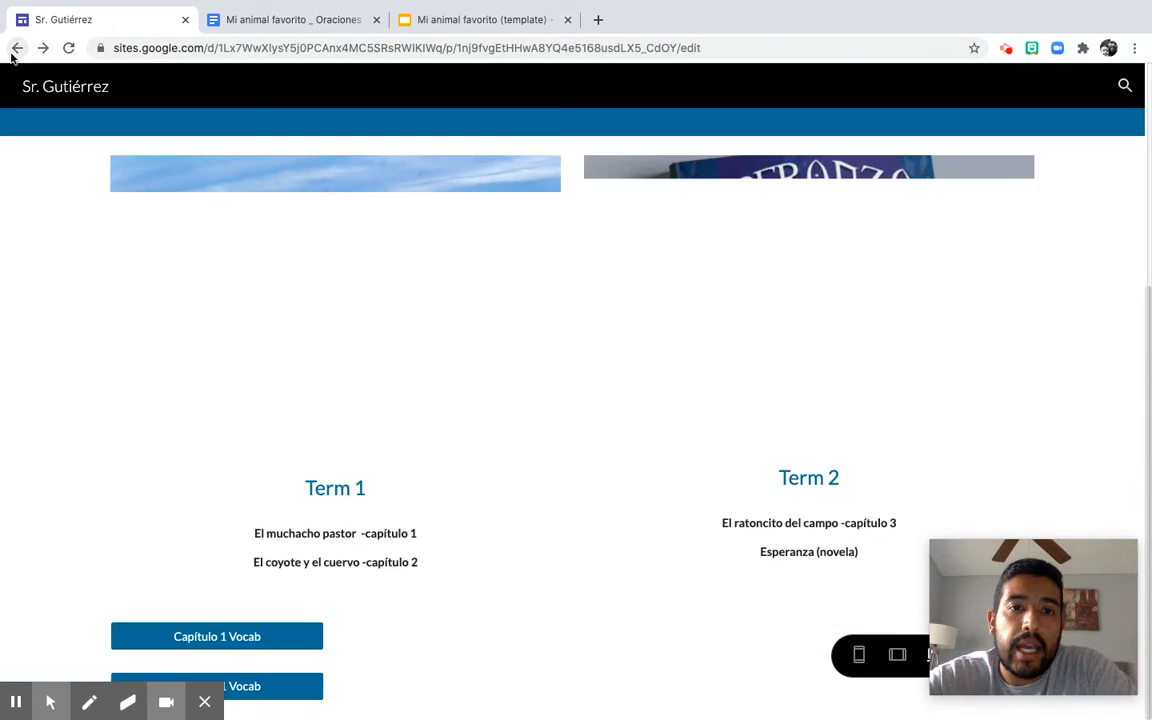
left_click(12, 58)
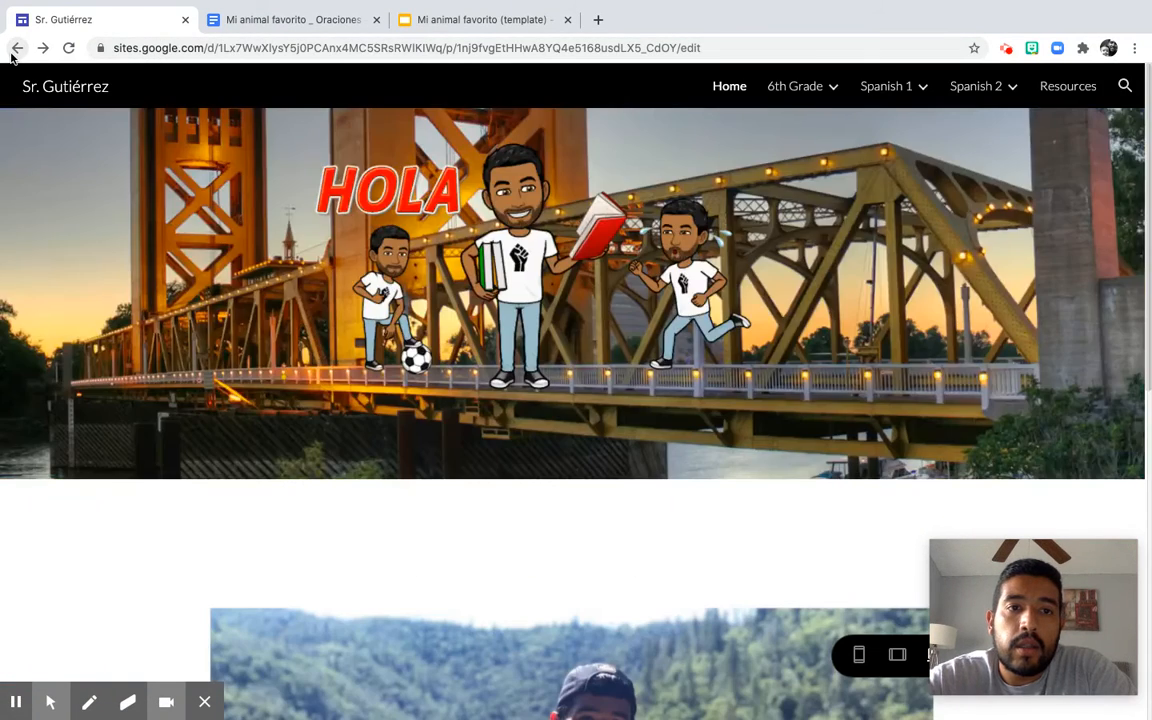
left_click(24, 58)
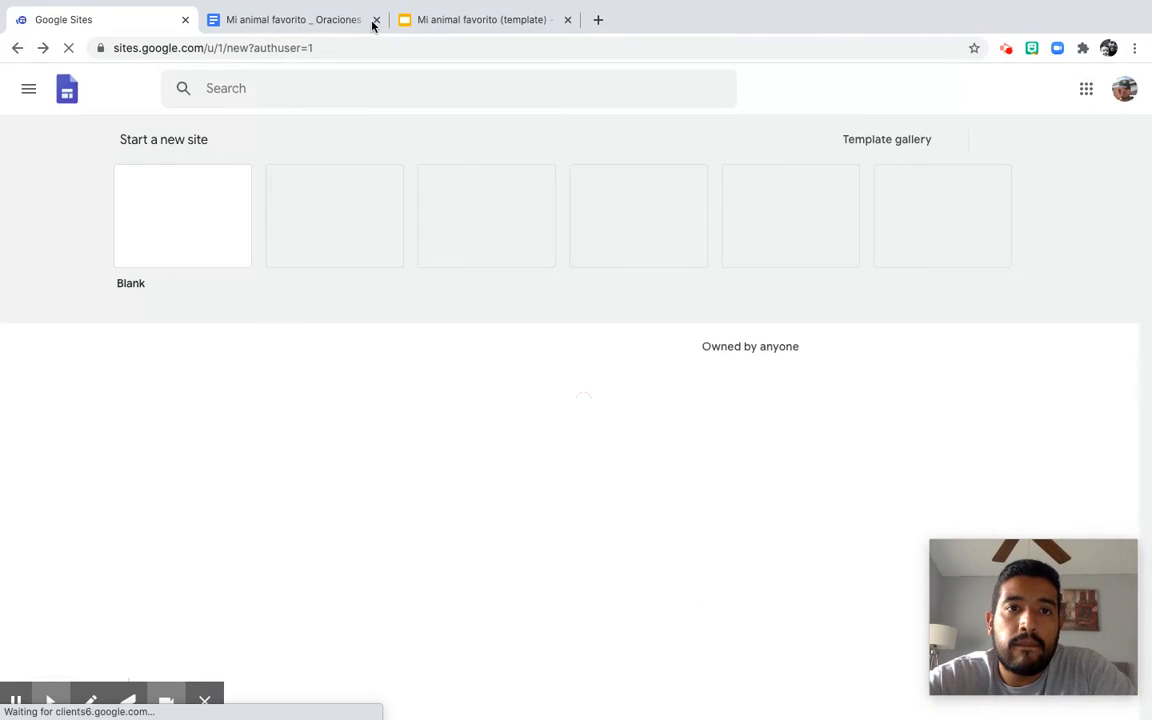
left_click(376, 20)
left_click(376, 20)
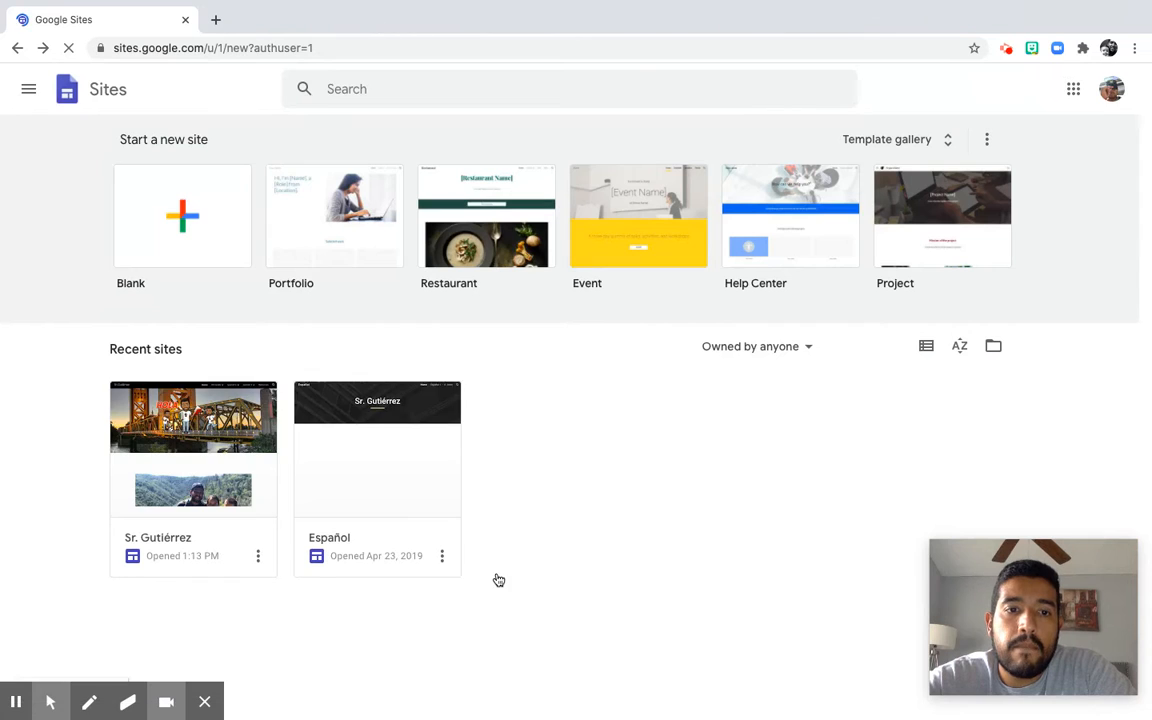
left_click(195, 500)
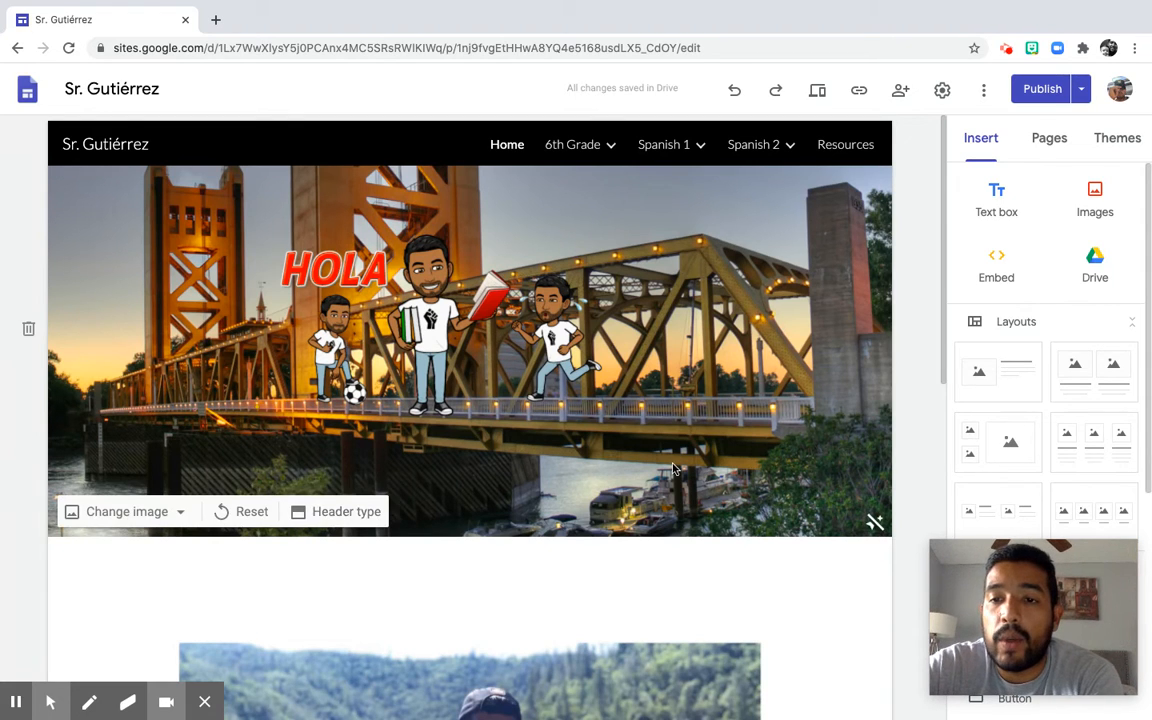
Look over the home page in the site editor, from the header image to the teacher's introduction text.
scroll(770, 551, "down", 1)
scroll(770, 551, "down", 1)
scroll(770, 551, "up", 1)
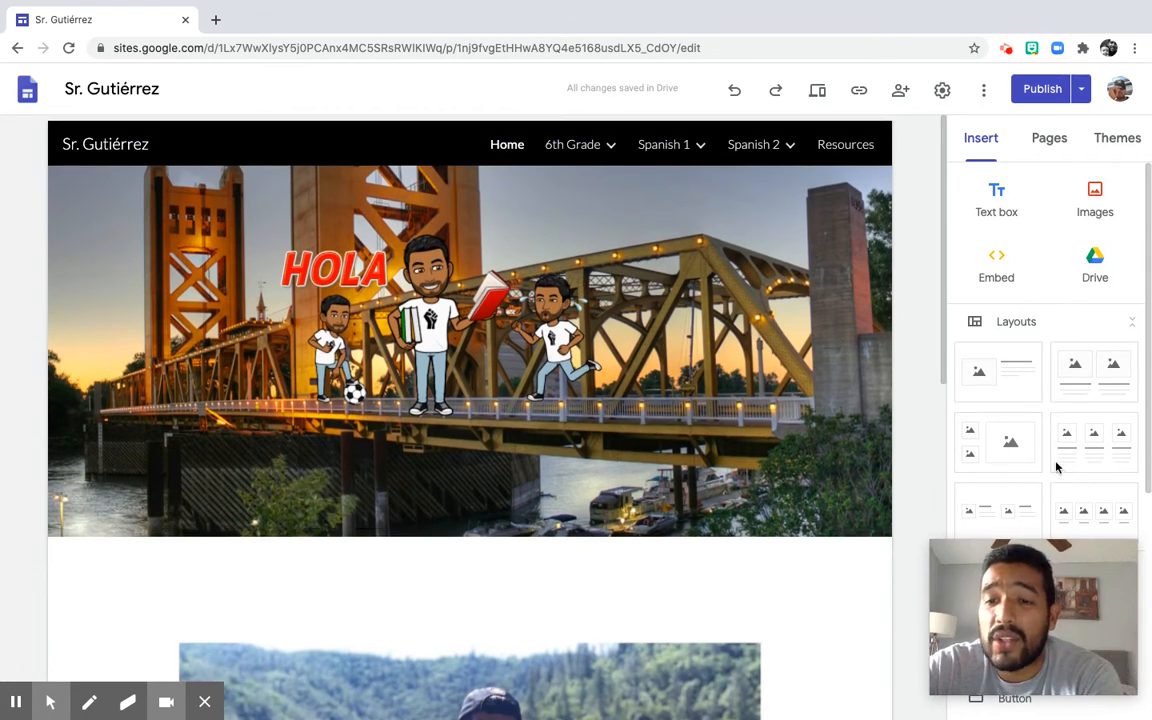
left_click_drag(1030, 608, 131, 240)
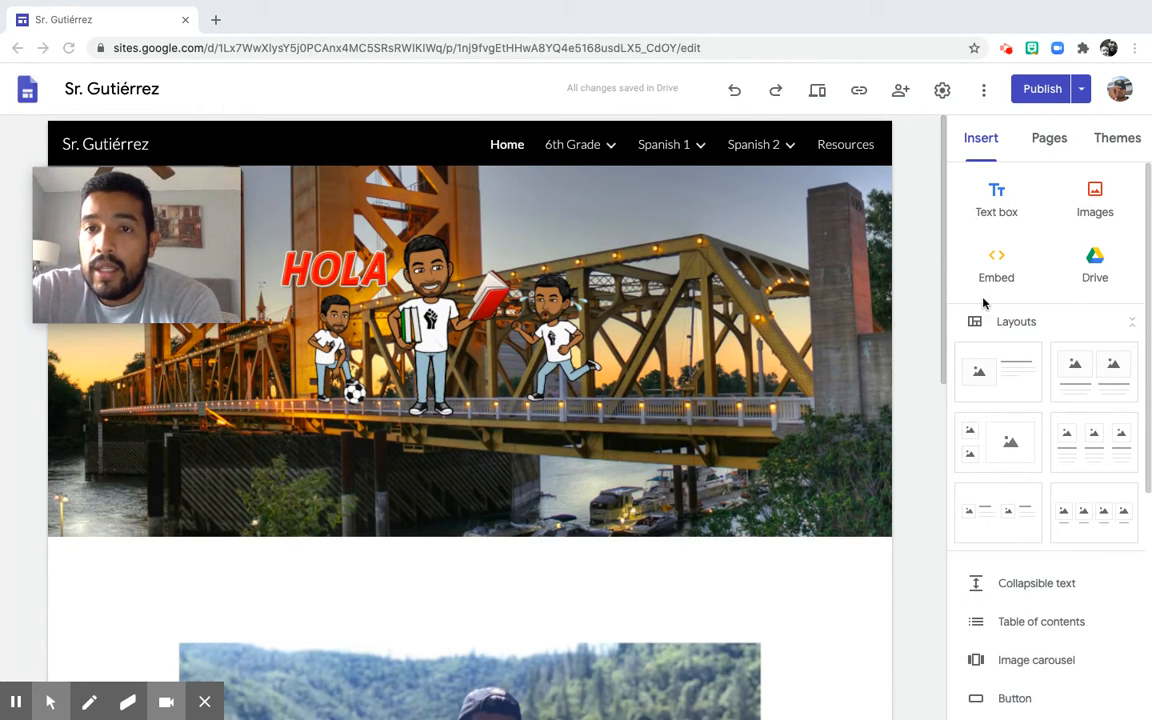
scroll(666, 410, "down", 8)
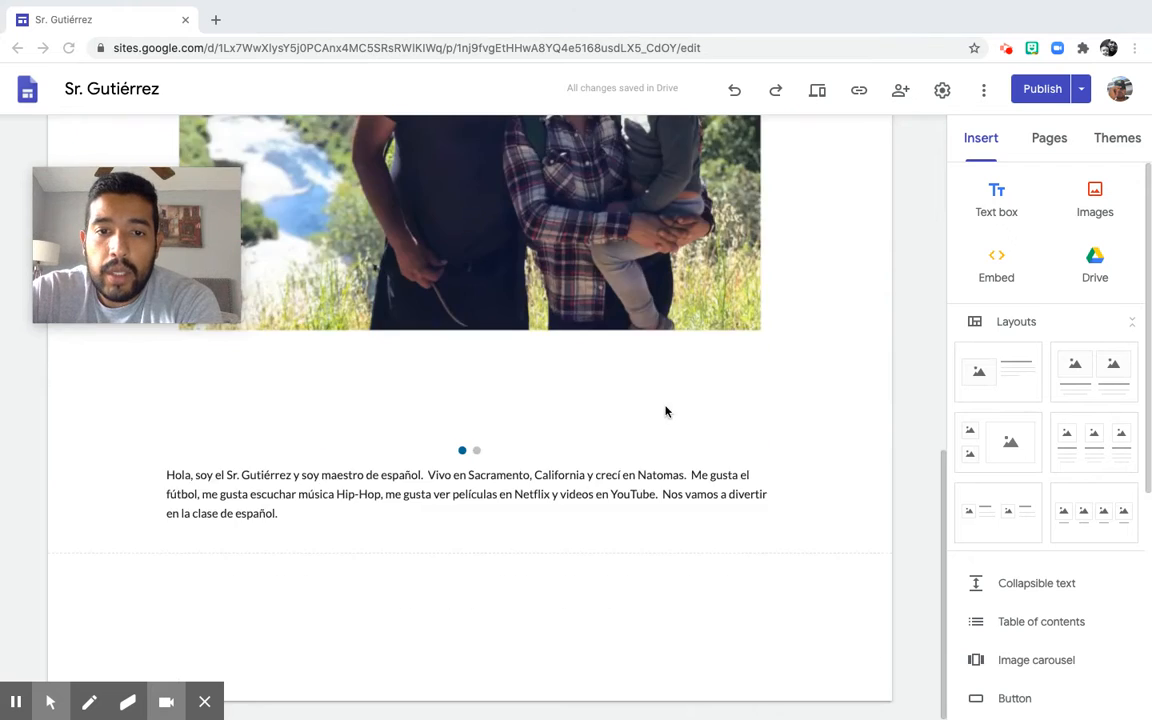
scroll(666, 410, "up", 6)
scroll(666, 410, "up", 3)
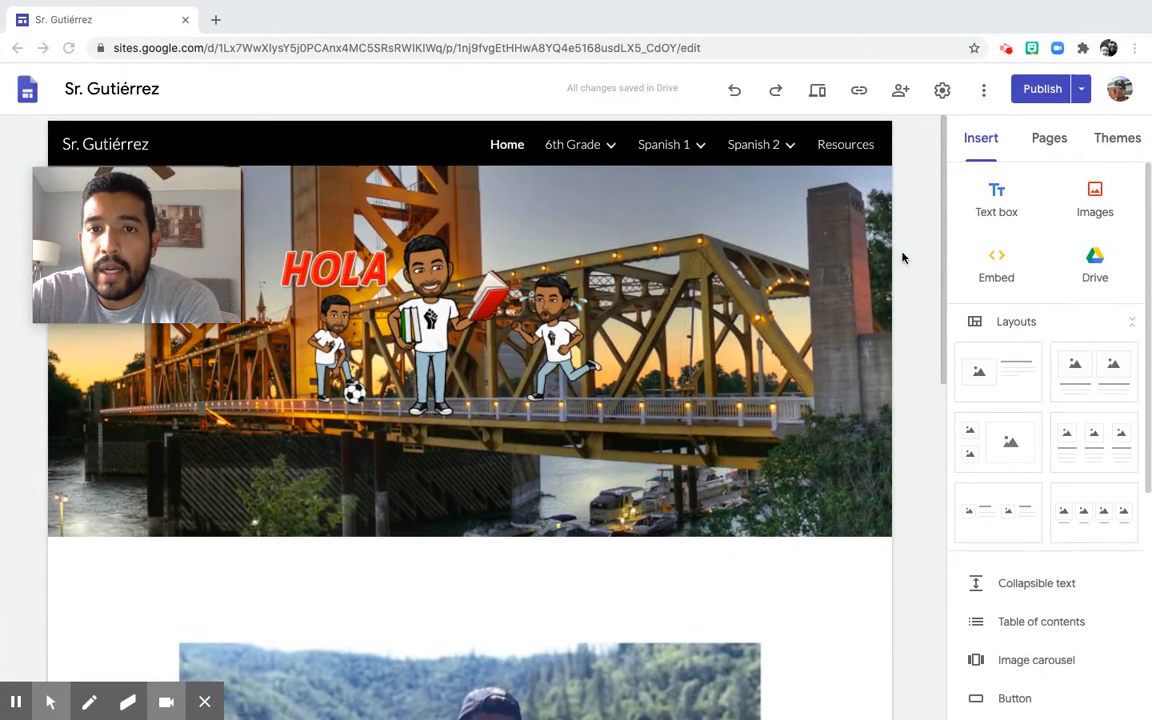
View the site's page list, the unit submenus in its navigation, and the available themes.
left_click(1050, 139)
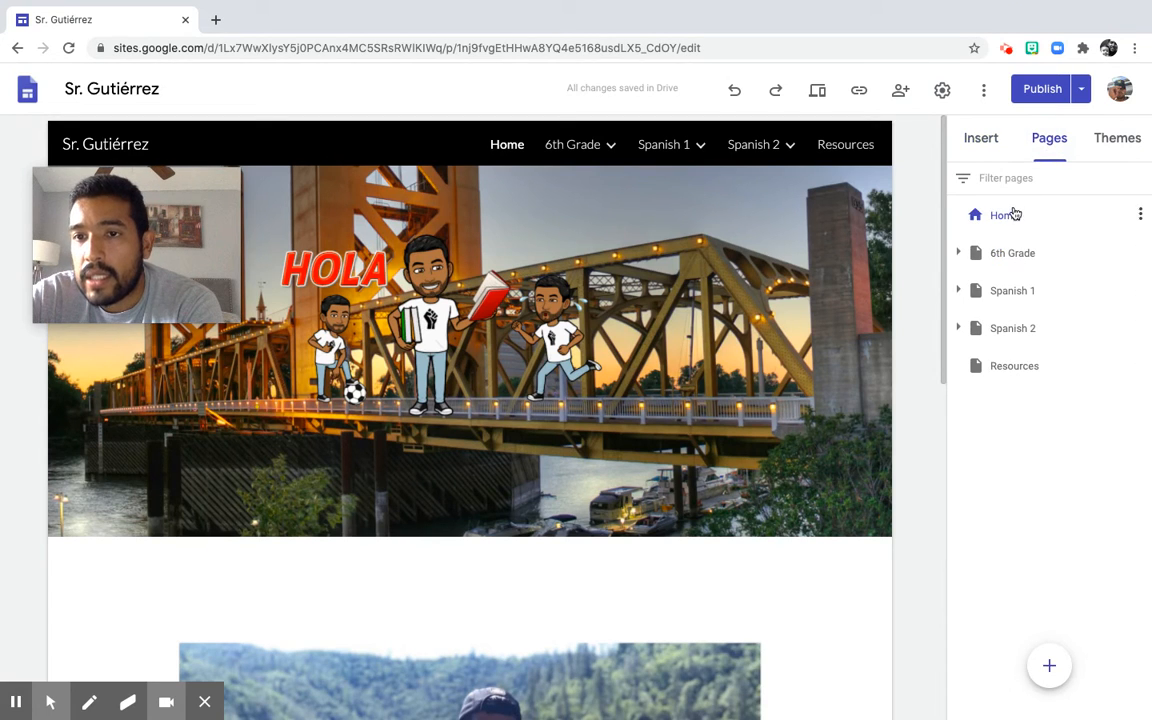
mouse_move(540, 136)
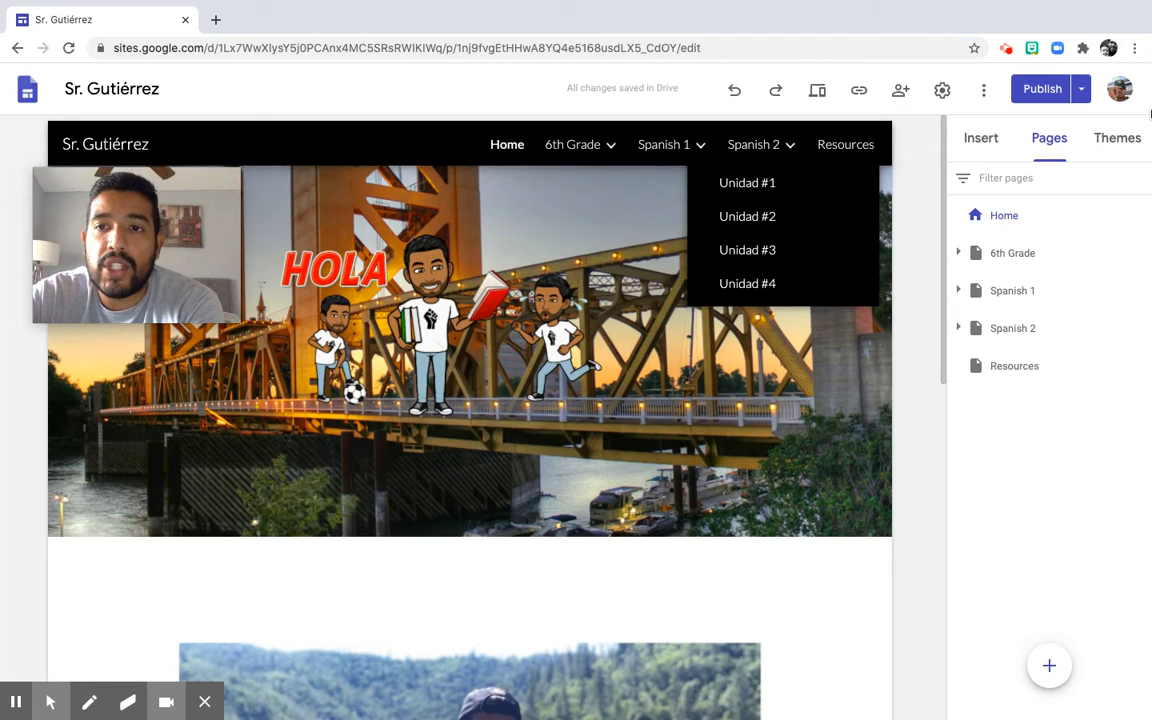
left_click(1118, 137)
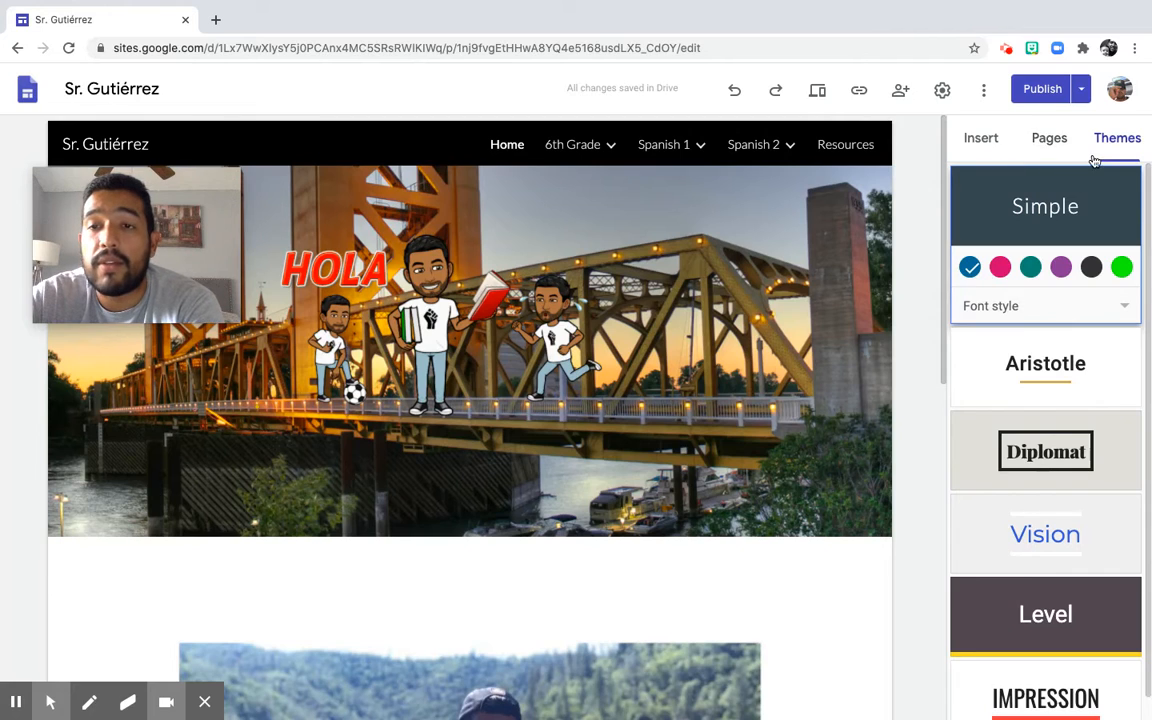
Expand 6th Grade in the site's page list to show its unit subpages, and view the options for adding a page or link.
left_click(1052, 141)
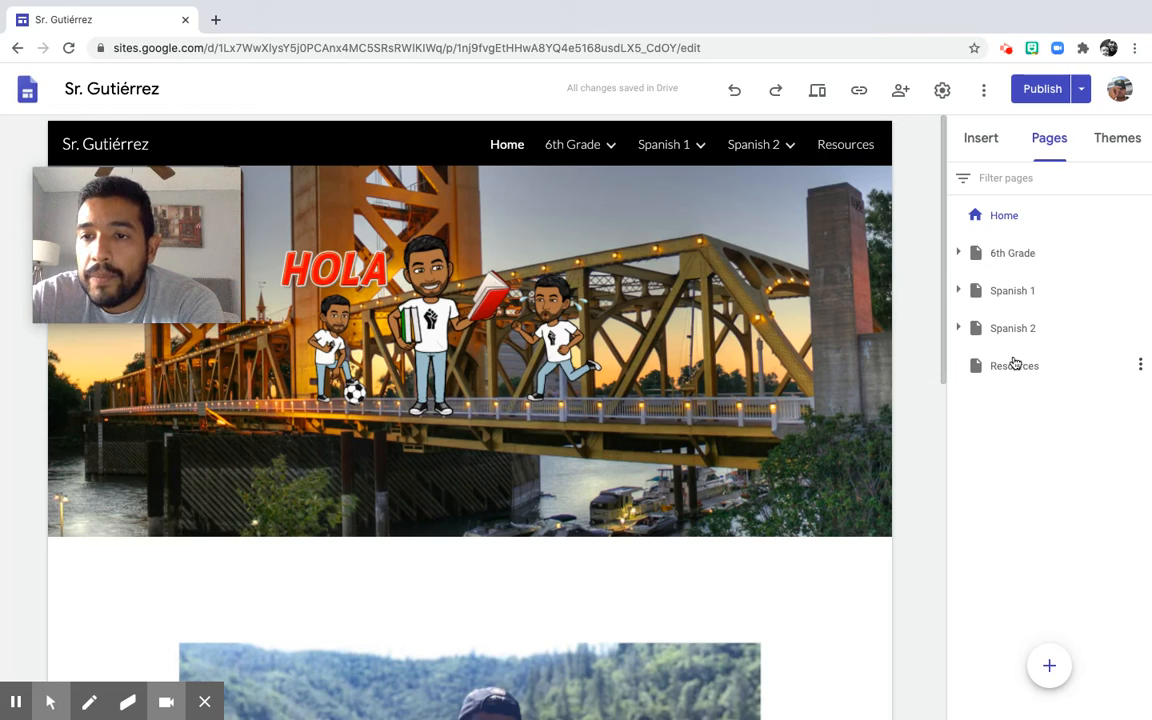
left_click(957, 255)
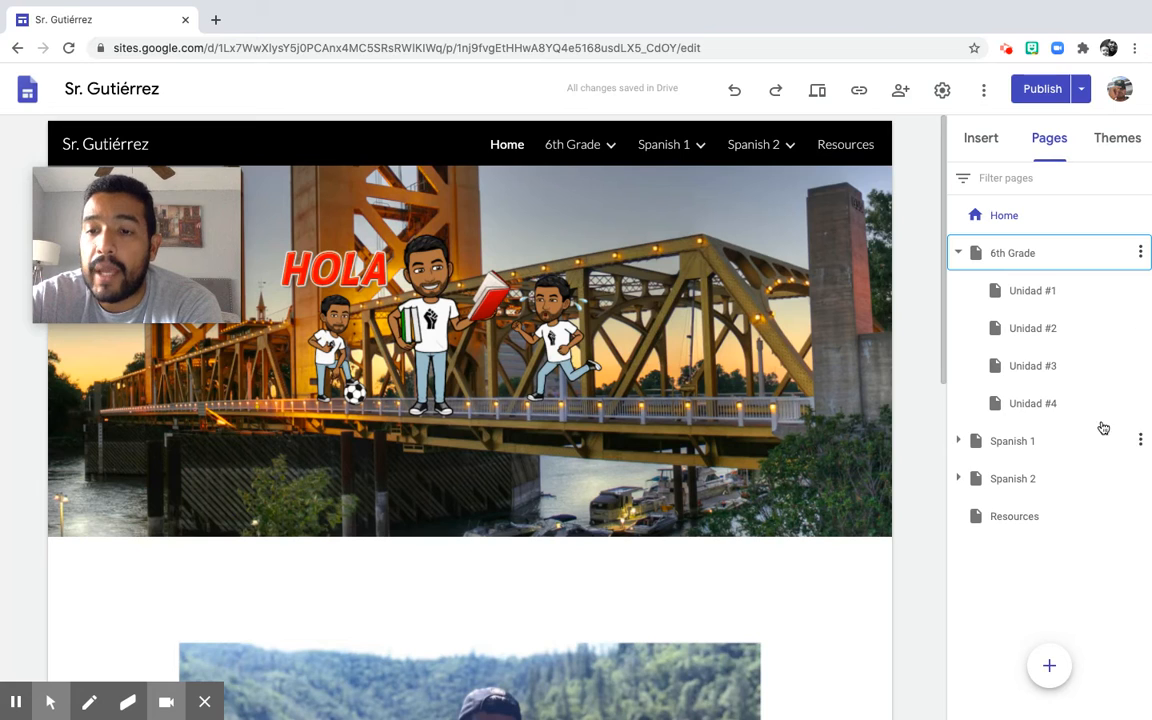
mouse_move(1050, 665)
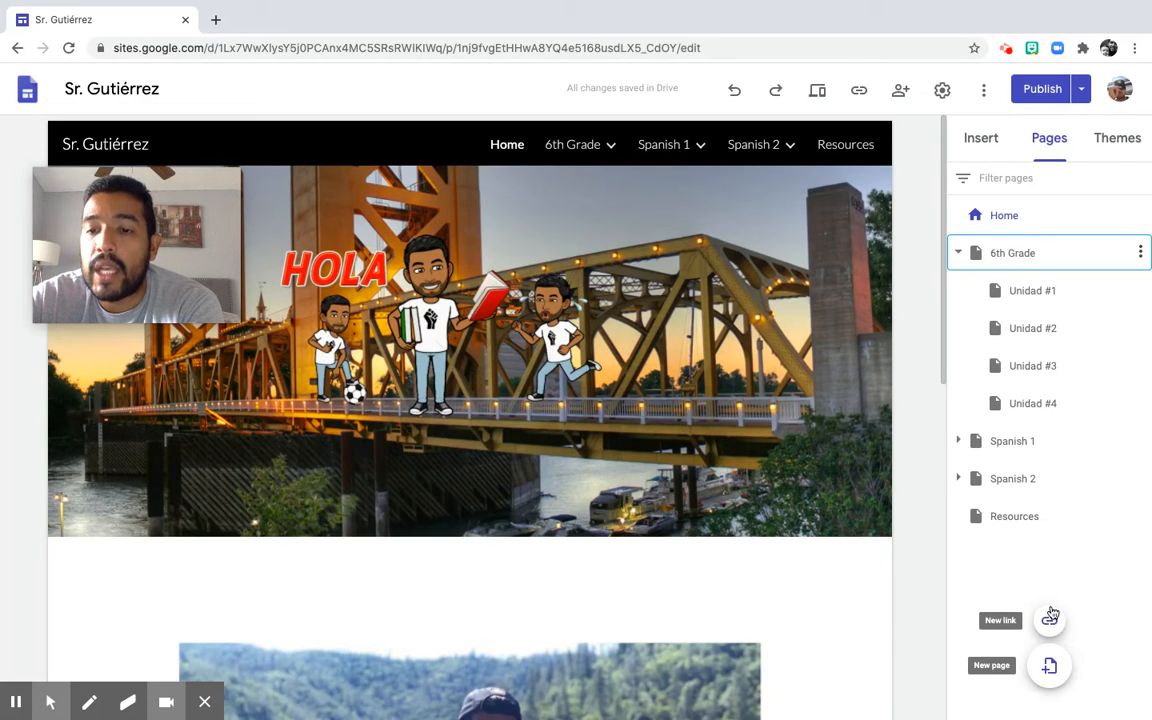
Review the content that can be inserted into the home page, from text boxes, images and layouts to carousels, buttons and charts.
left_click(980, 140)
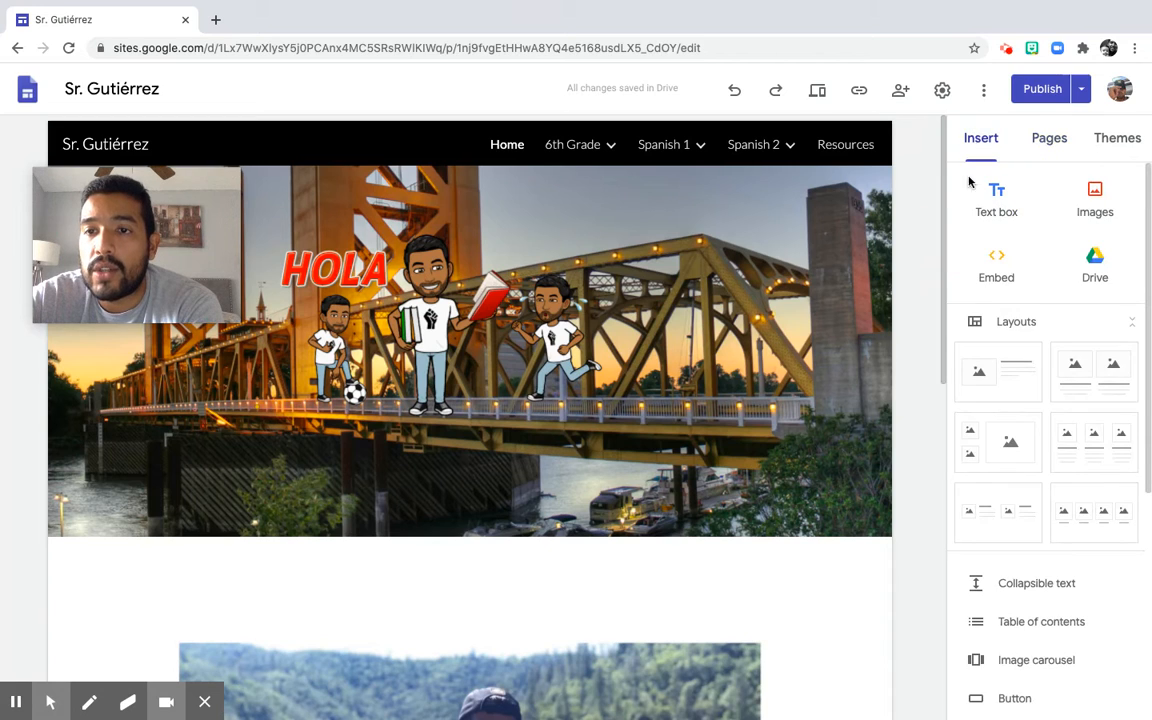
scroll(1039, 450, "down", 2)
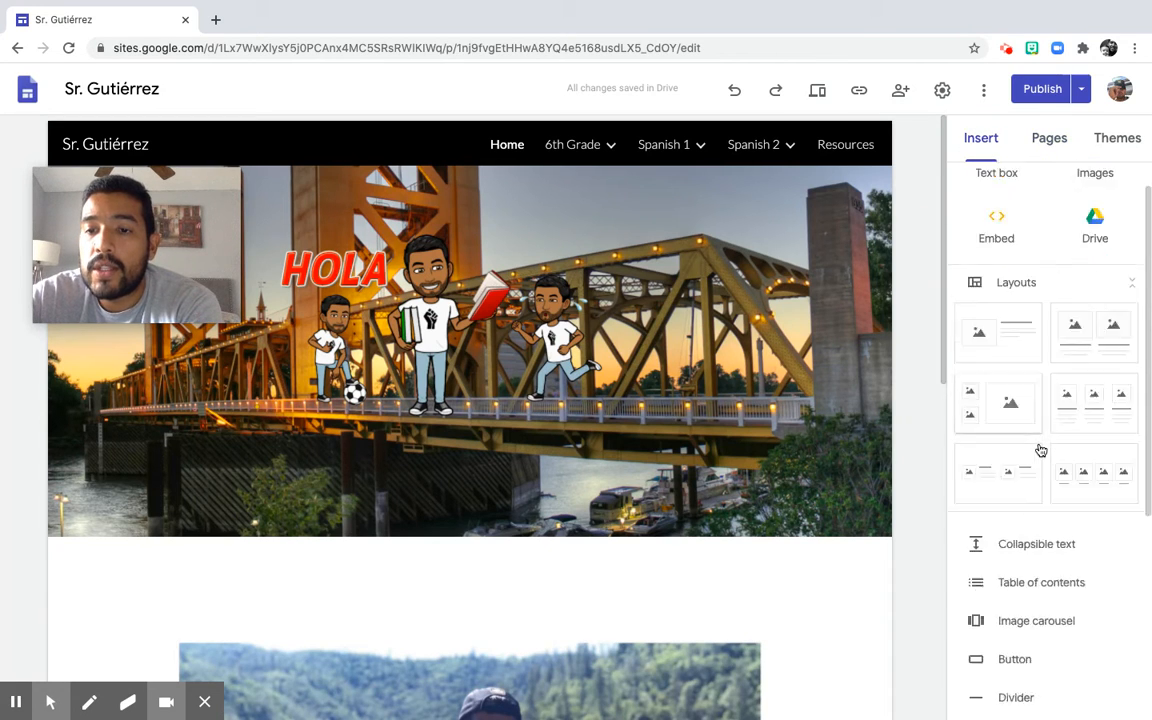
scroll(1041, 450, "up", 2)
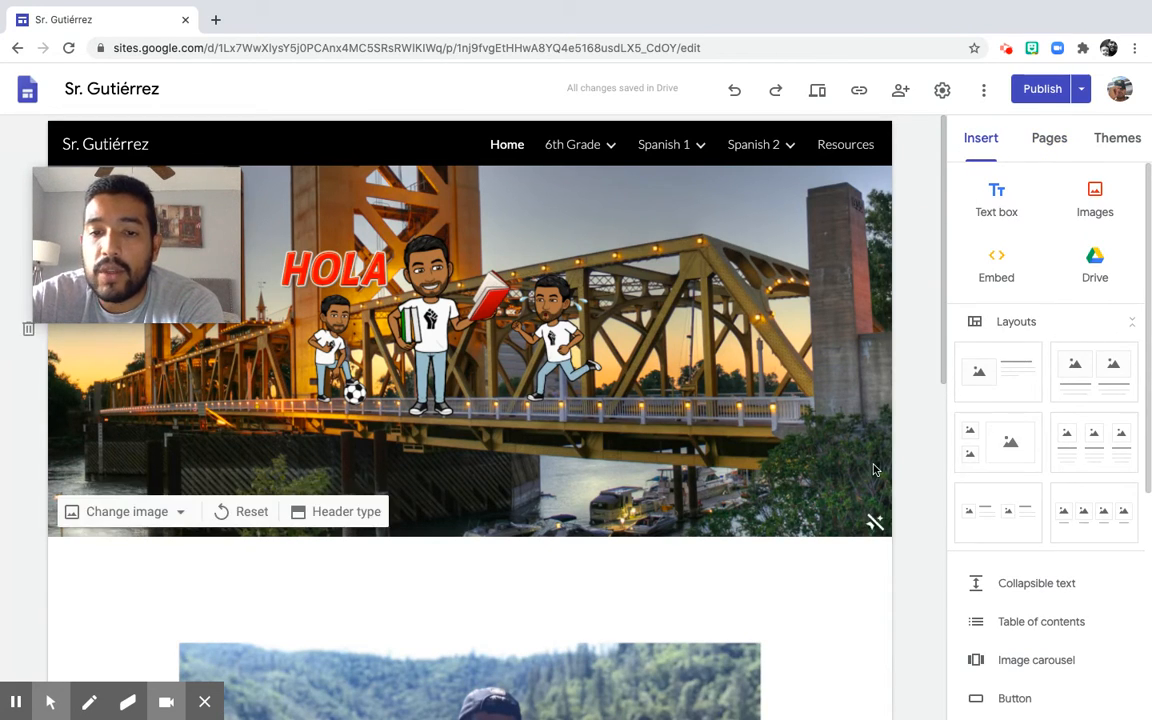
scroll(873, 468, "down", 5)
scroll(874, 470, "up", 5)
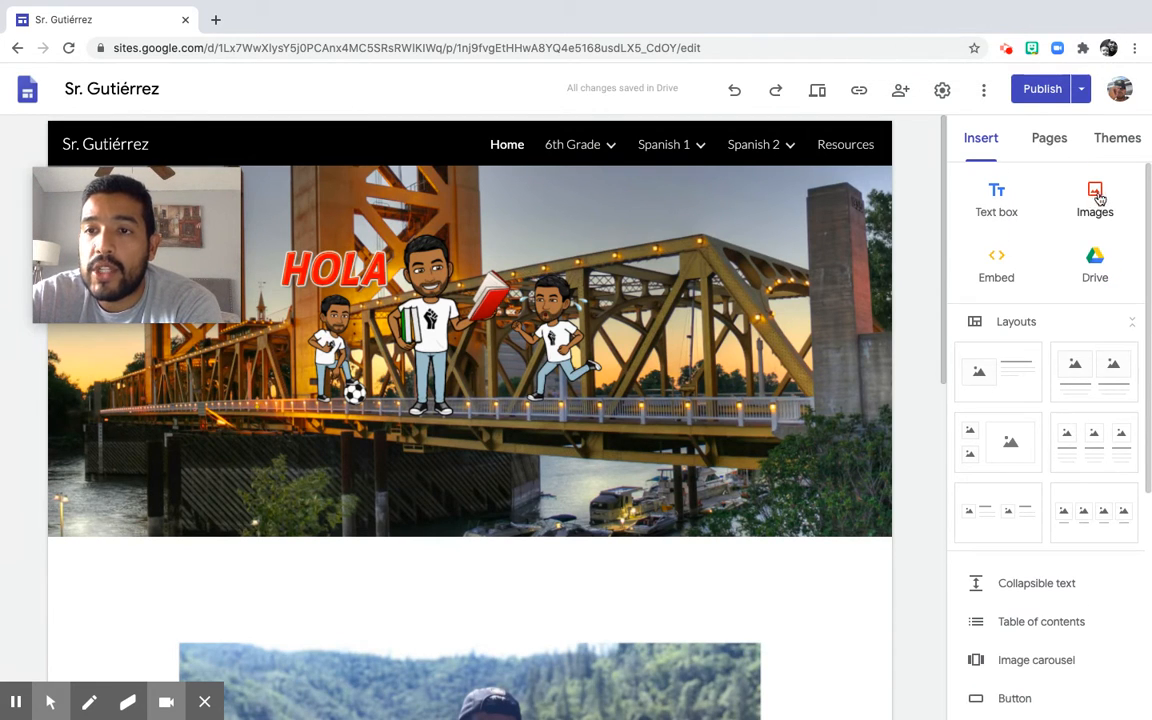
scroll(704, 618, "down", 4)
scroll(1034, 270, "down", 4)
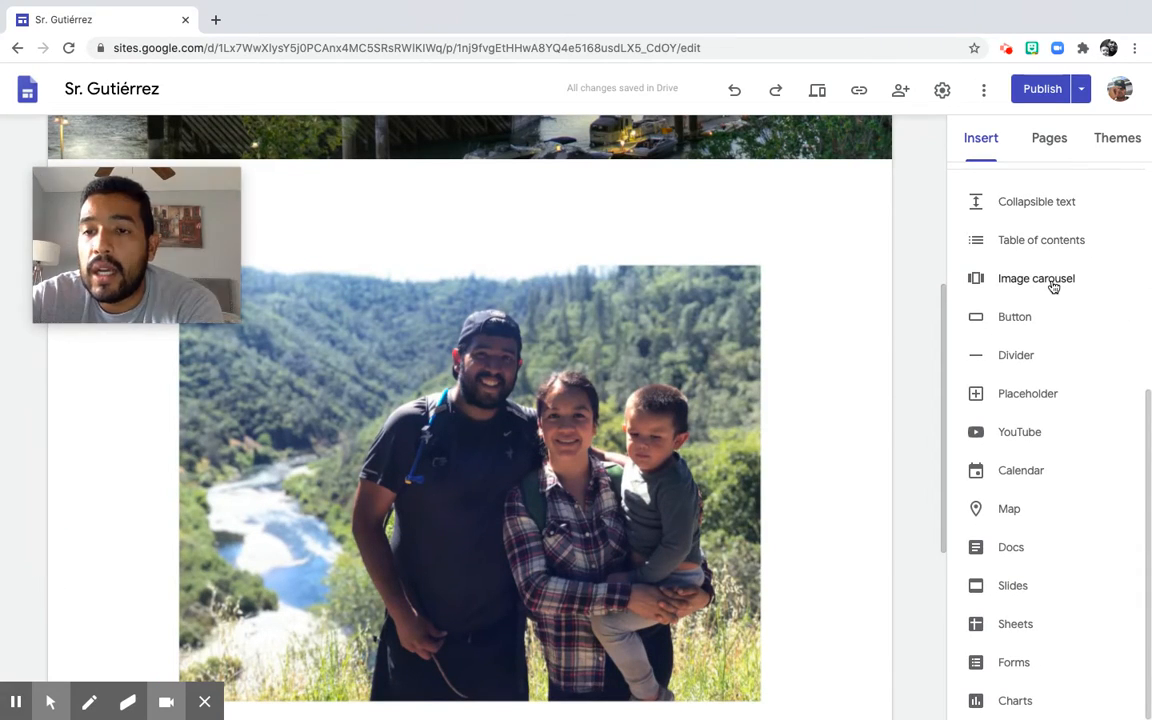
Inspect the image carousel of family photos and the introduction text below it on the home page.
scroll(600, 443, "down", 3)
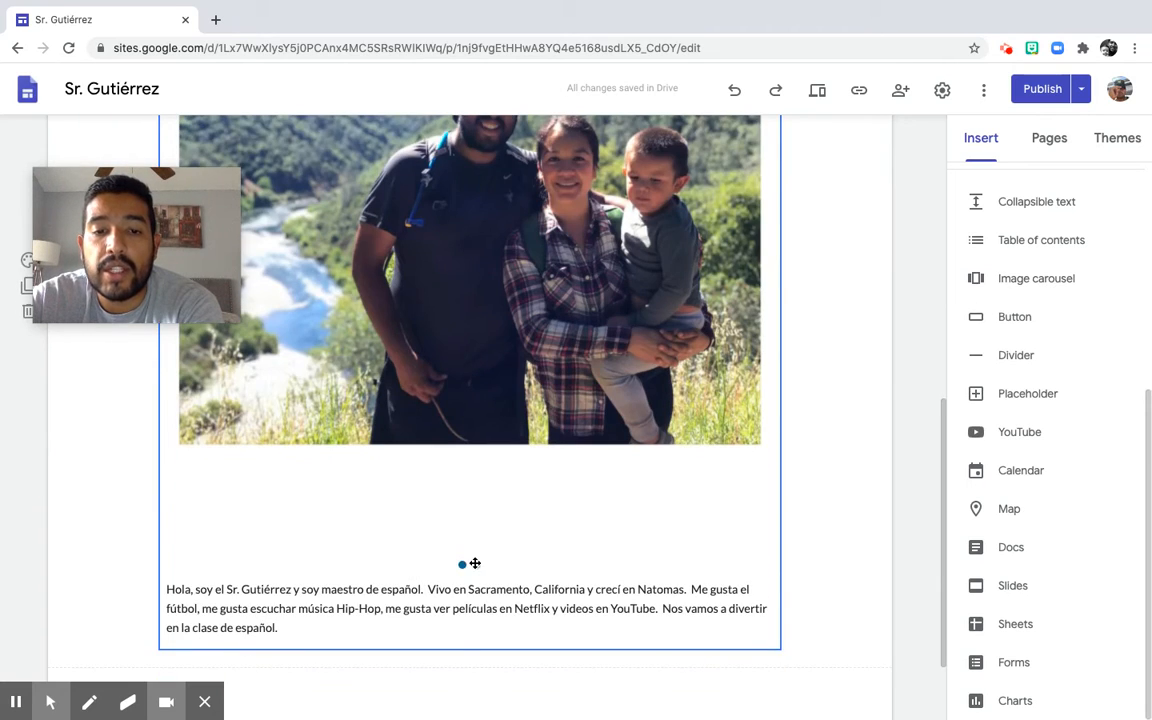
left_click(471, 563)
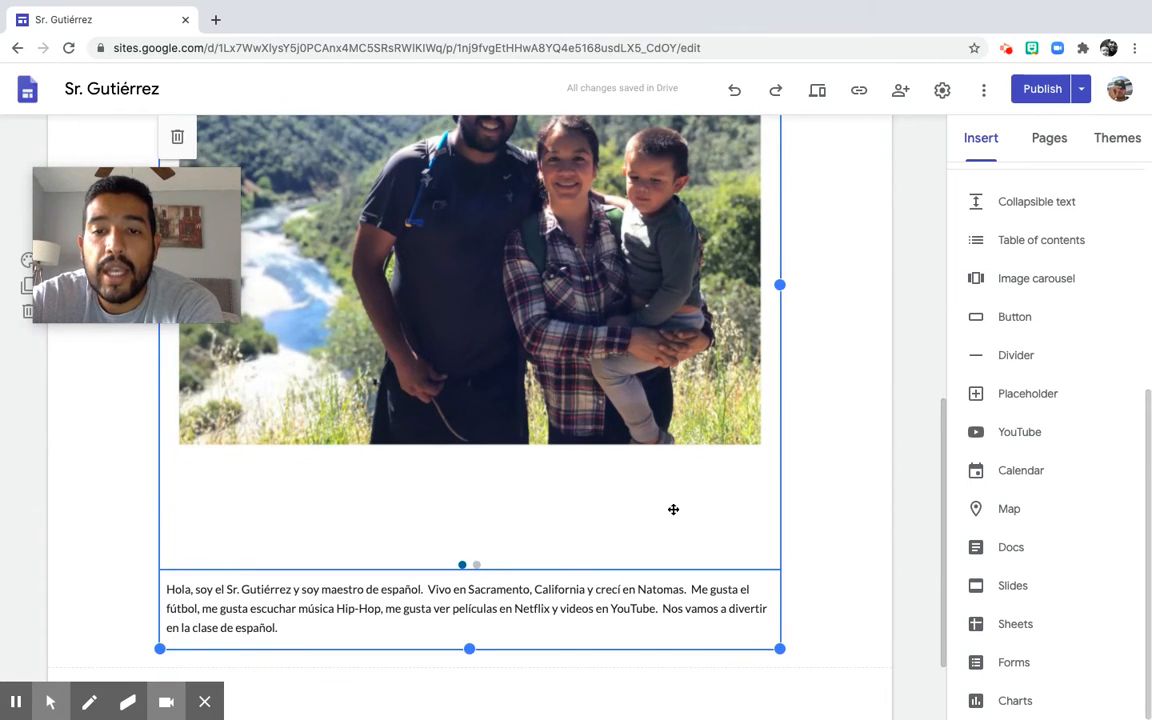
left_click(793, 497)
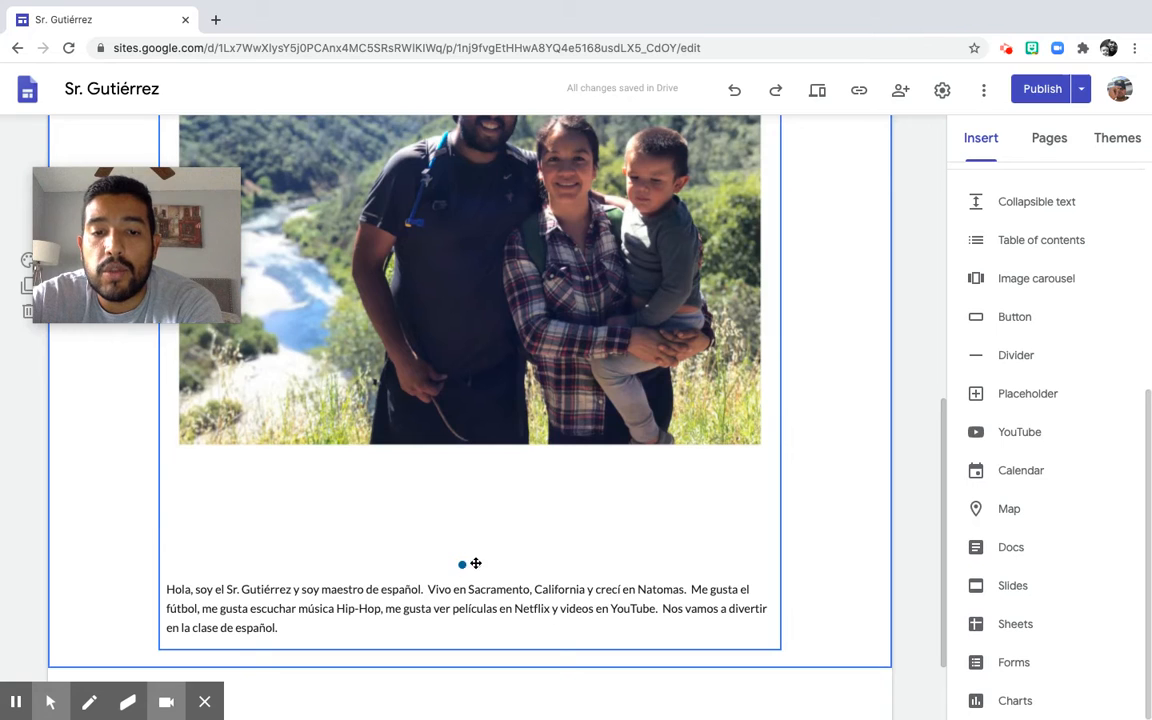
scroll(877, 356, "up", 3)
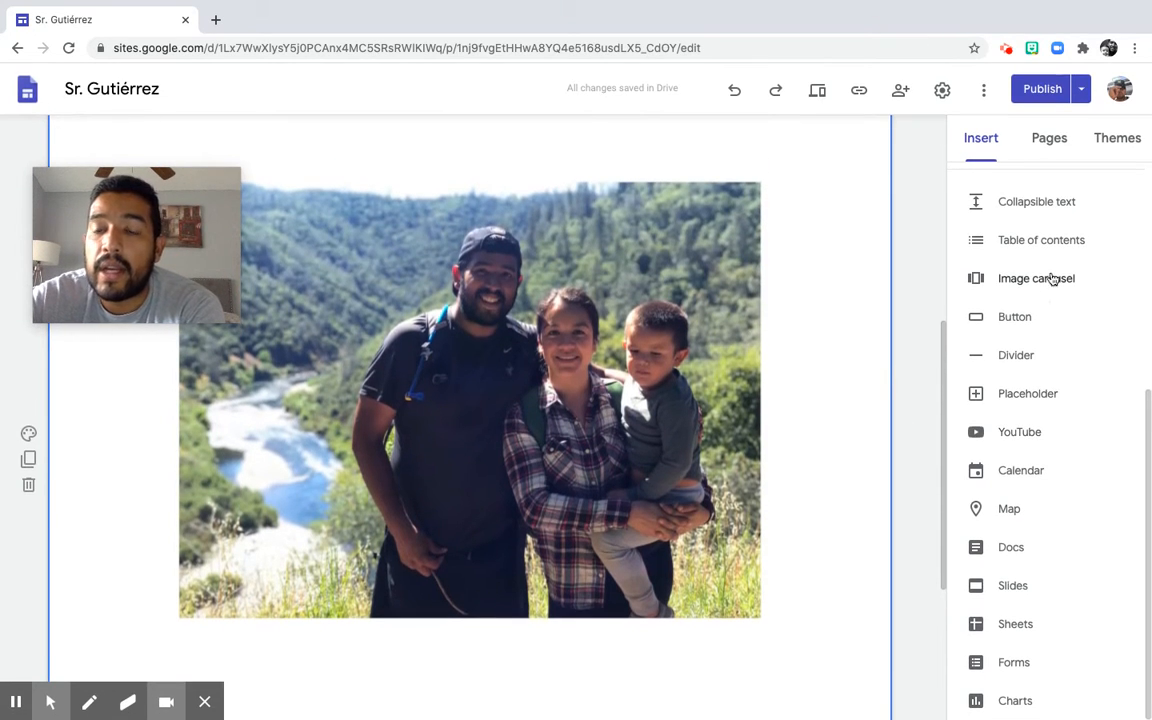
scroll(847, 393, "down", 5)
scroll(846, 393, "up", 8)
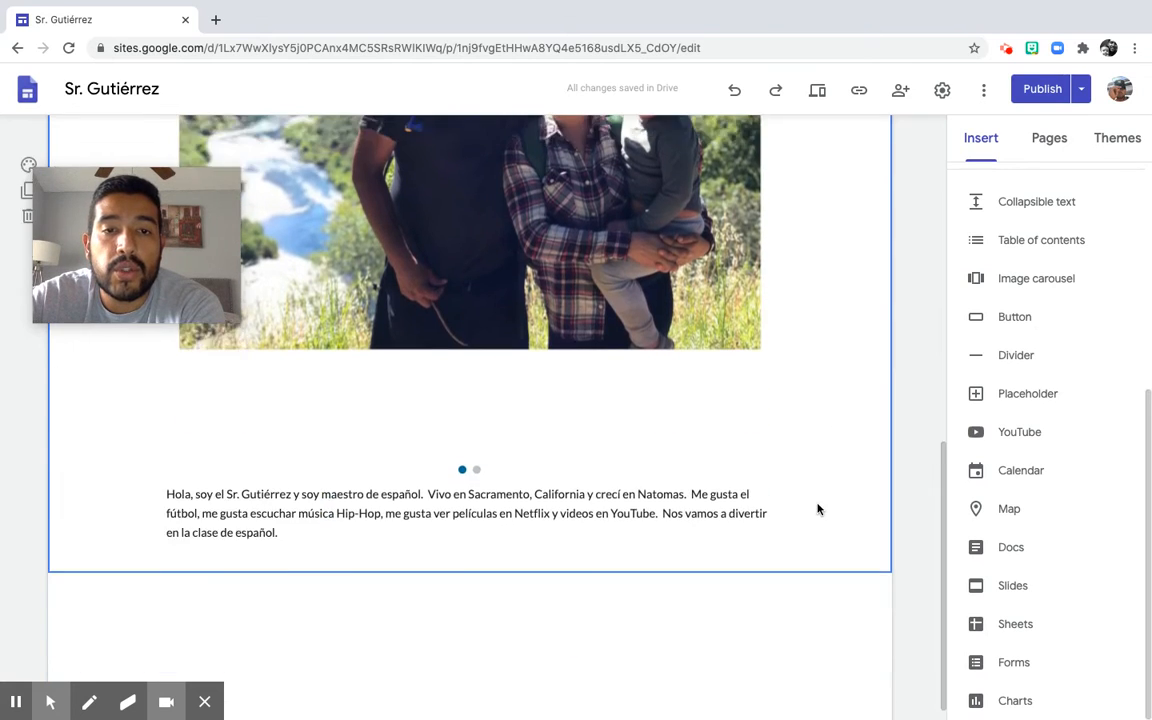
Open the Unidad #1 page under Spanish 1 for editing and view its Todo sobre mi section.
mouse_move(660, 146)
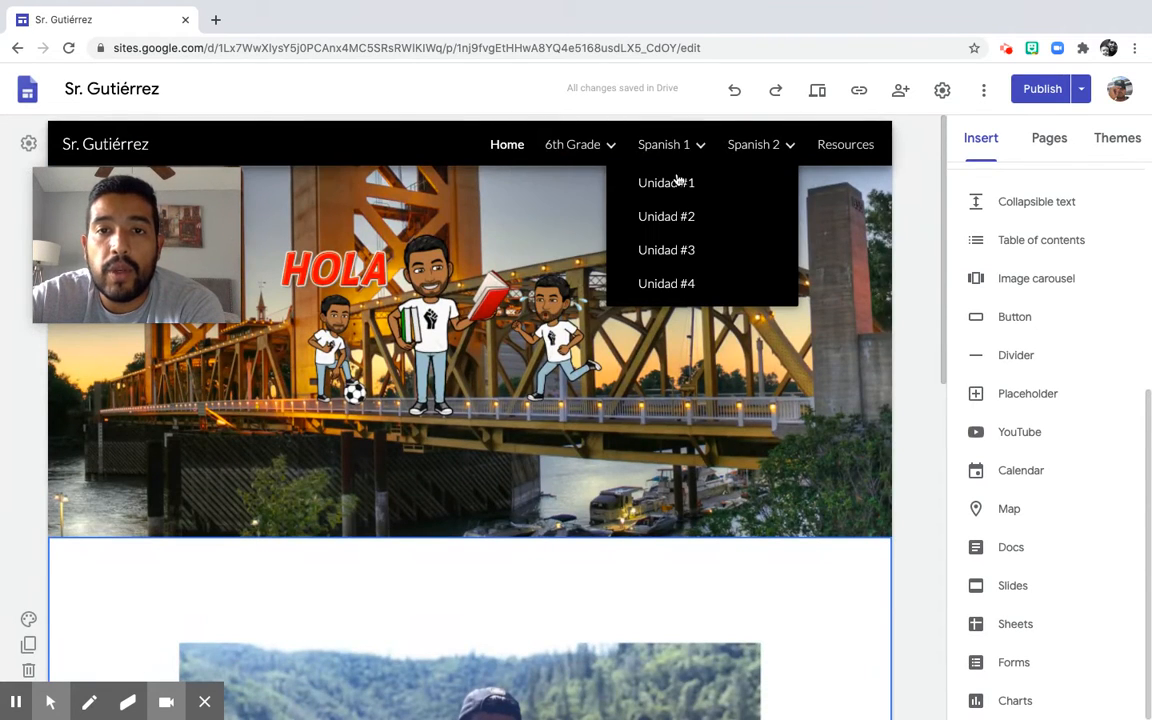
left_click(676, 182)
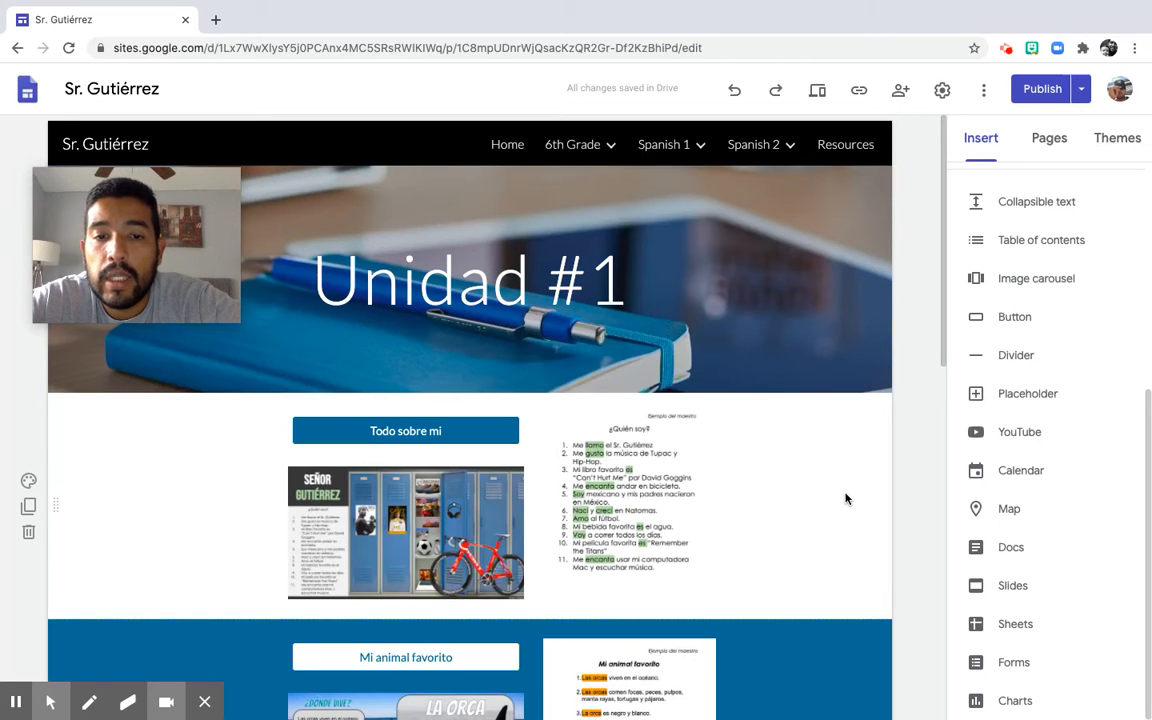
scroll(848, 496, "down", 1)
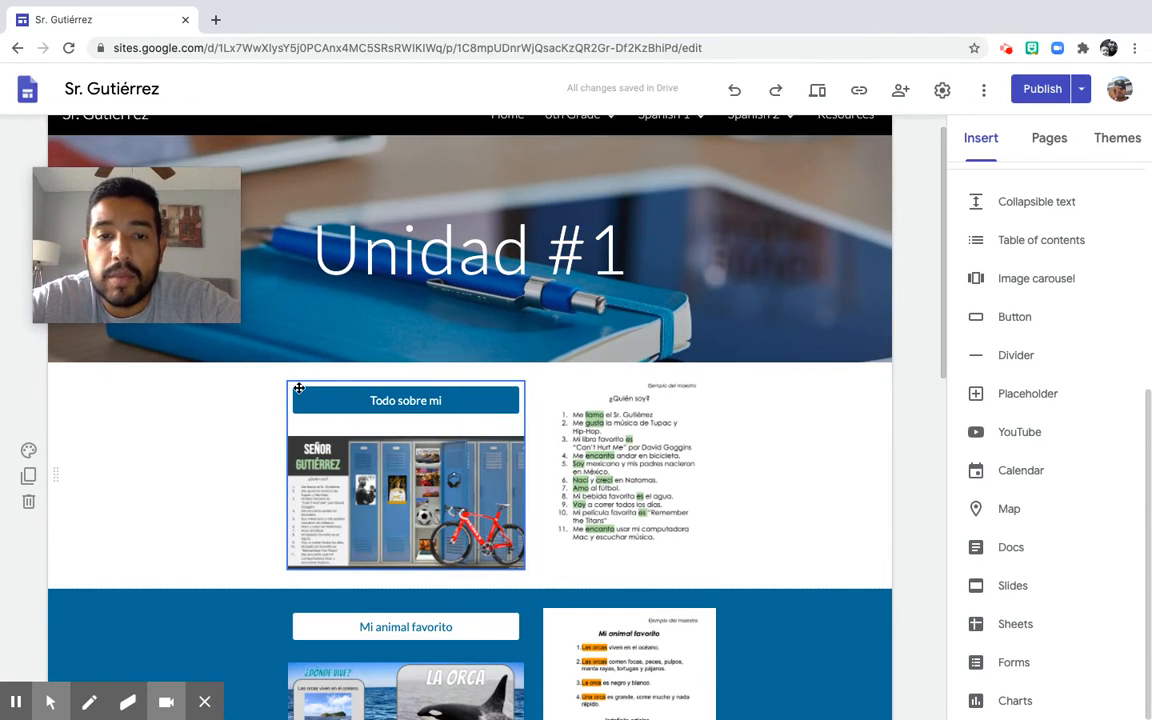
Start a new button named Homework on the Unidad #1 page, view its link choices, and cancel it.
left_click(1027, 321)
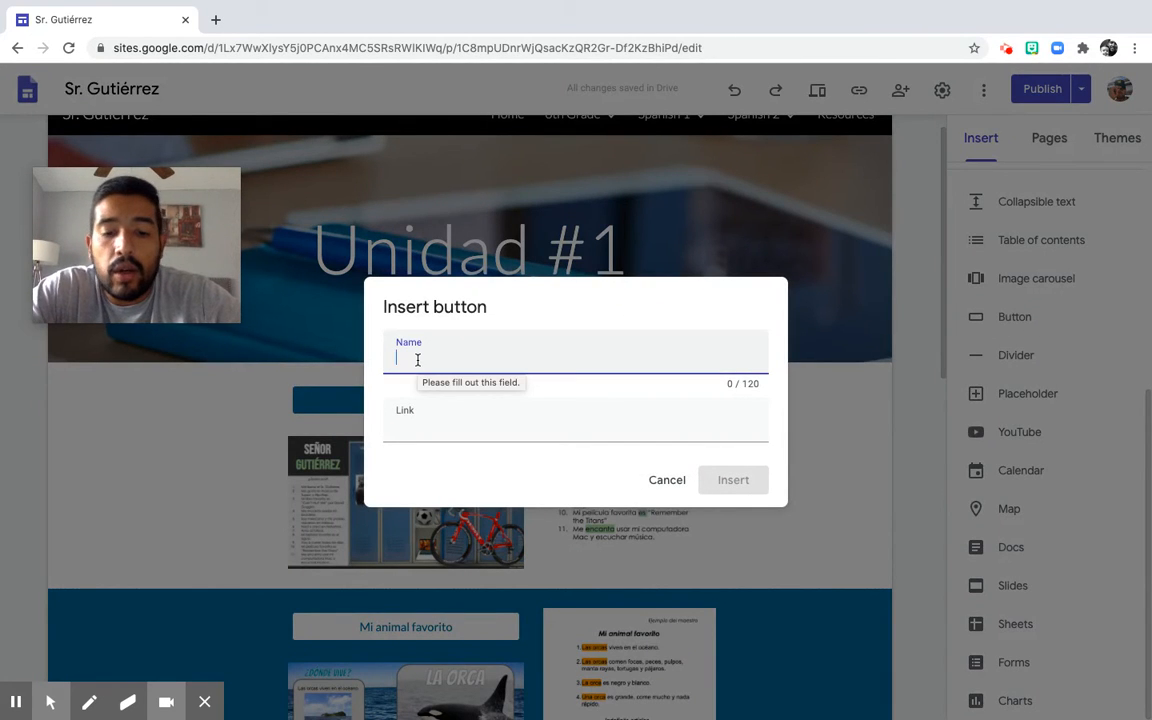
type("Homework")
key("Tab")
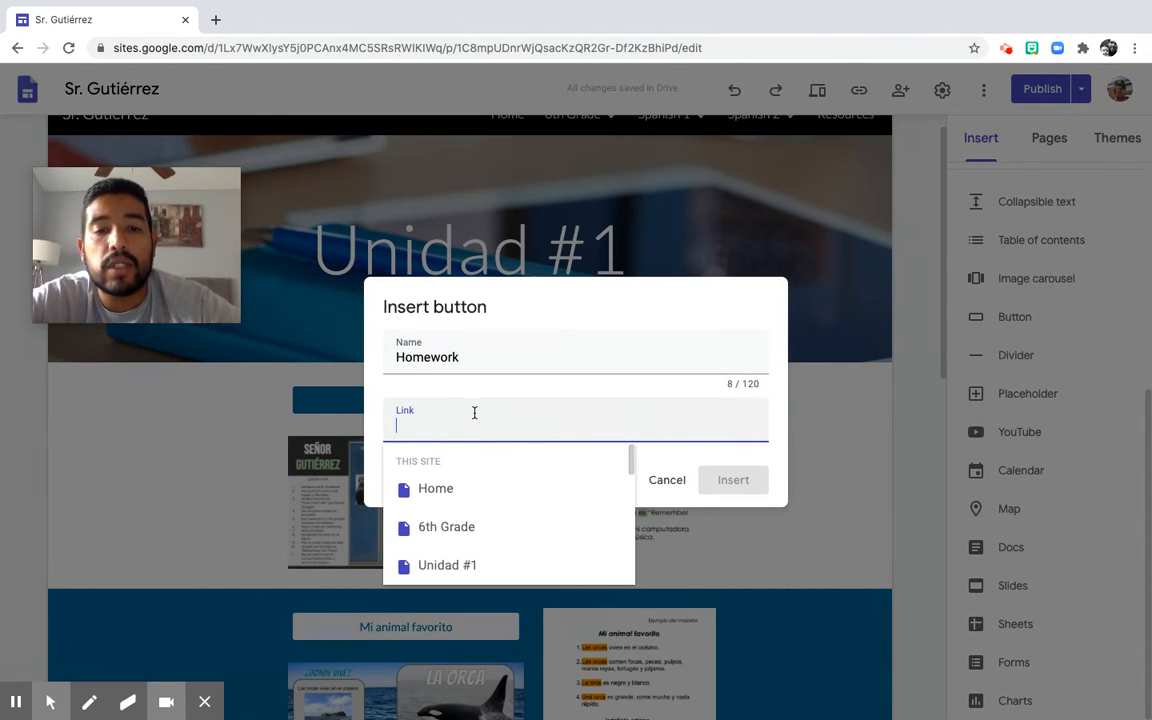
left_click(668, 482)
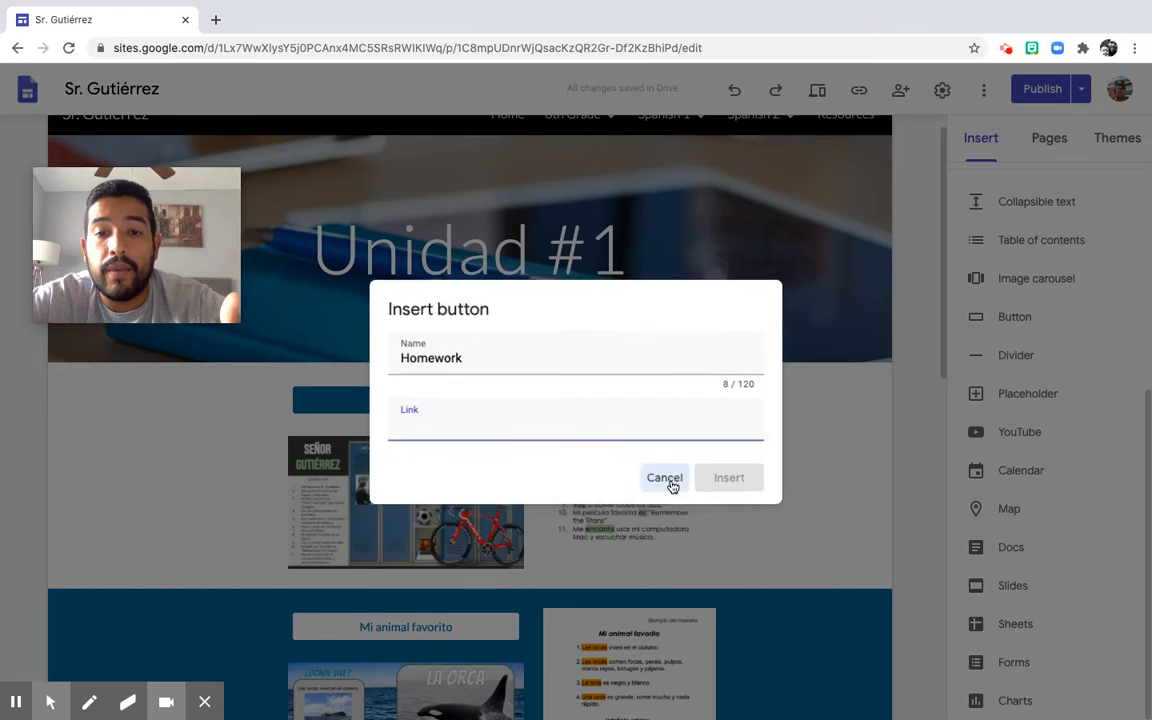
left_click(668, 482)
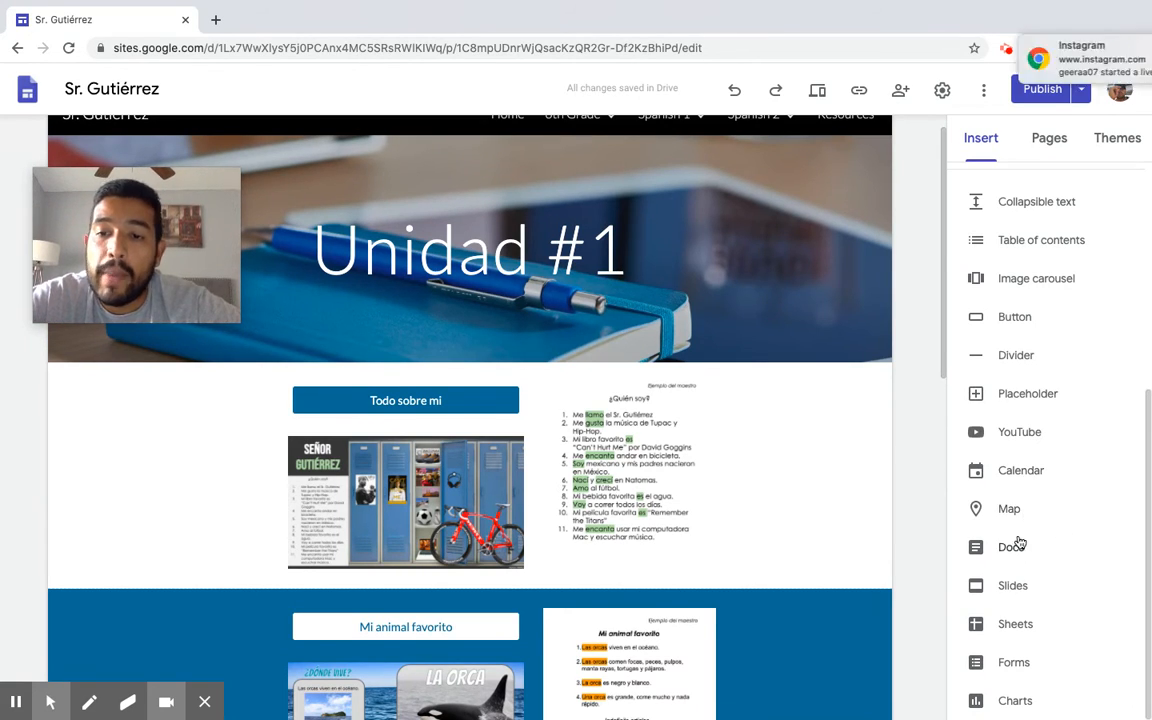
Look through the Unidad #1 page's activity sections, from Todo sobre mi down to Mi calendario.
left_click(1106, 46)
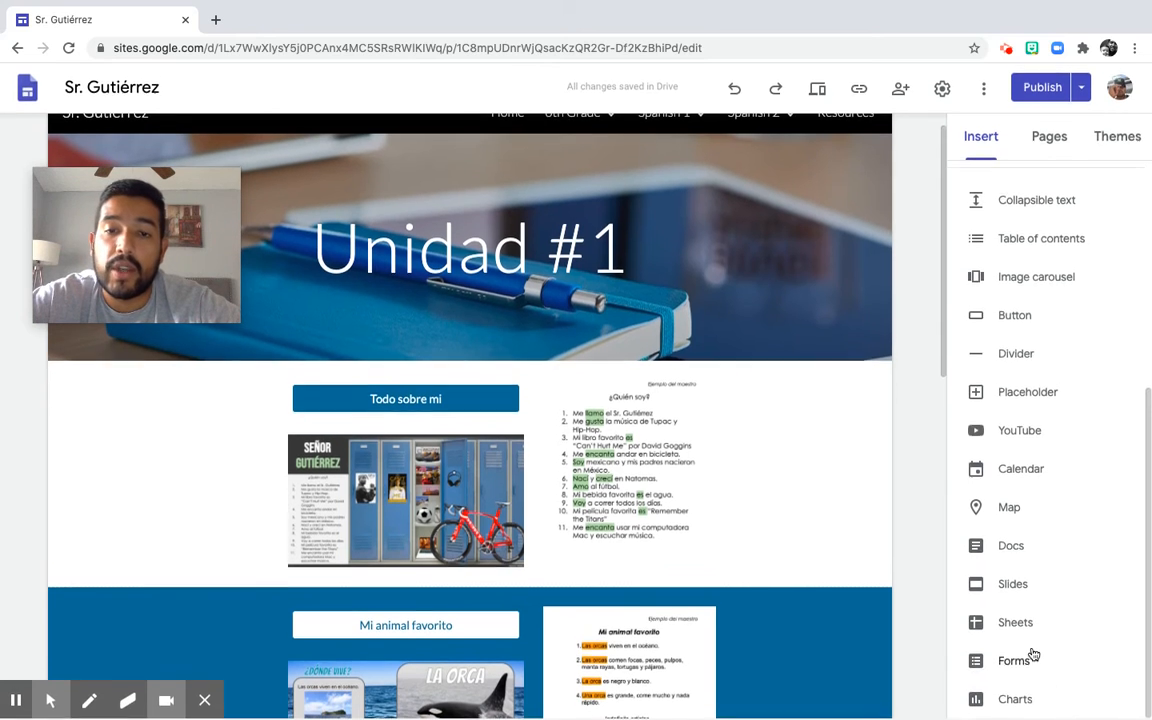
scroll(1030, 655, "up", 2)
scroll(1032, 652, "up", 2)
scroll(822, 583, "down", 3)
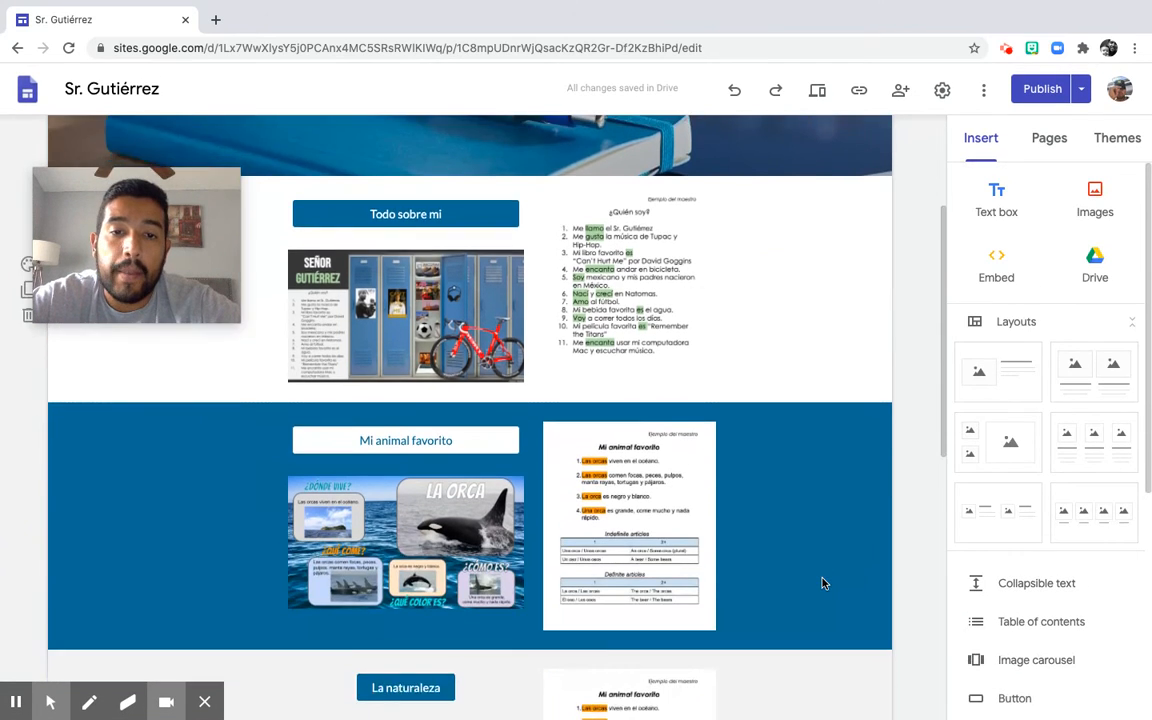
scroll(822, 510, "down", 3)
scroll(823, 510, "up", 1)
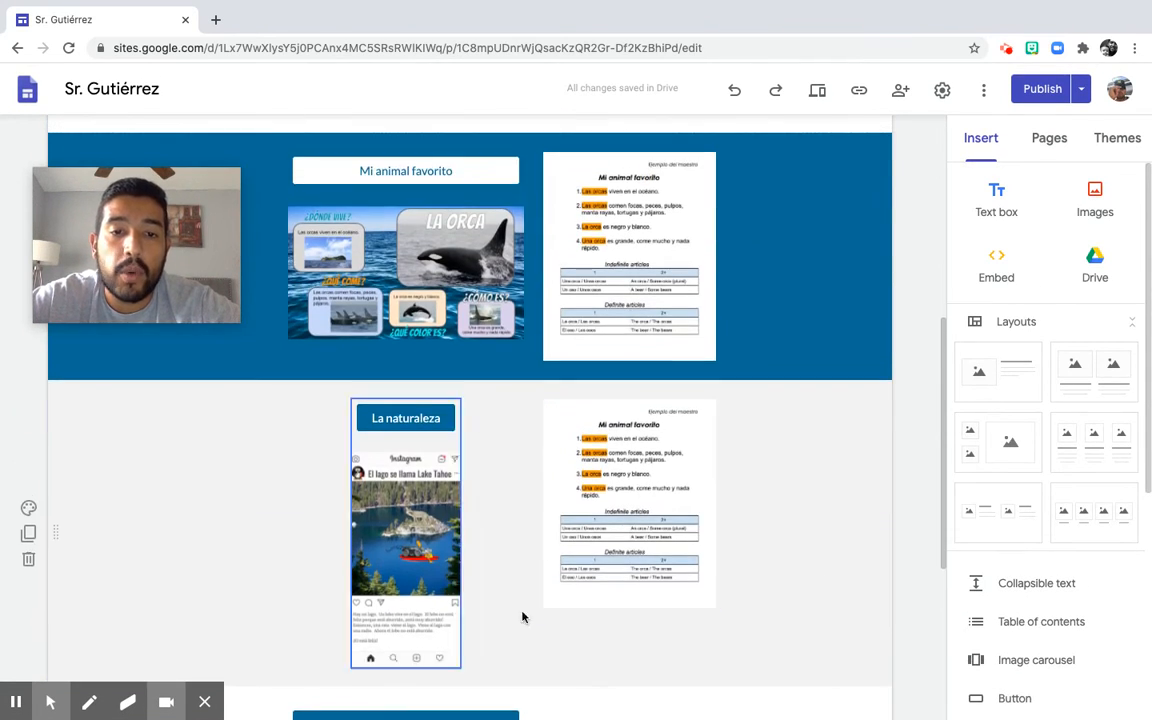
scroll(557, 540, "down", 5)
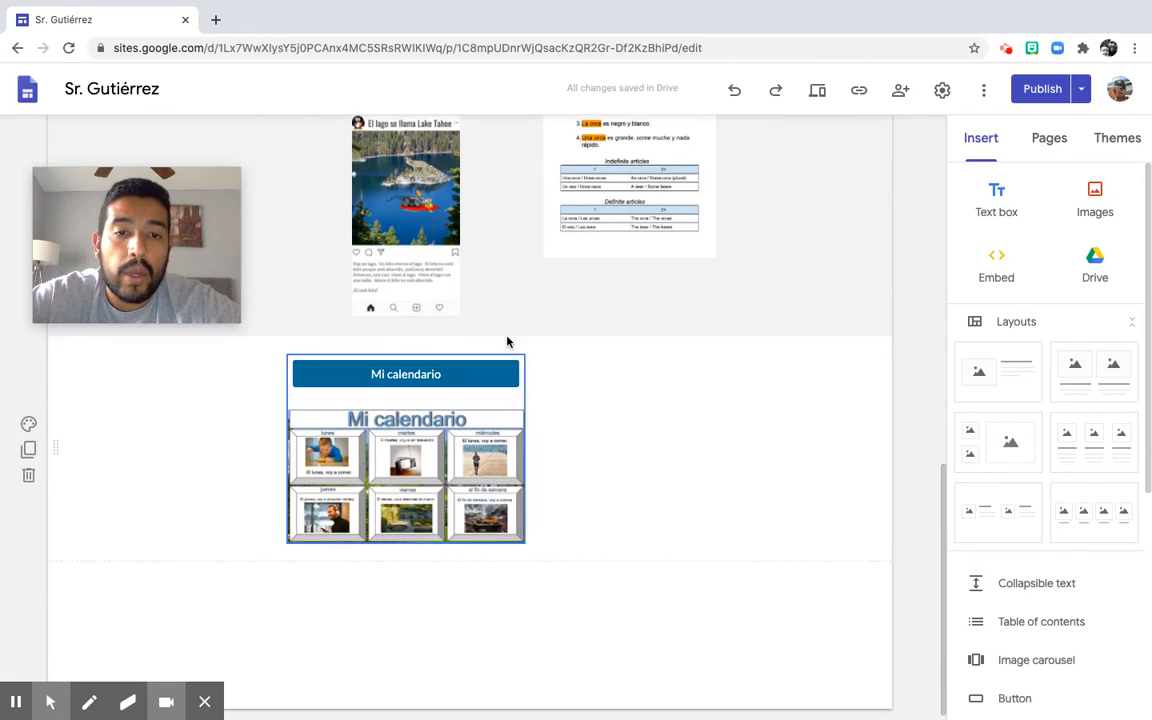
left_click(445, 378)
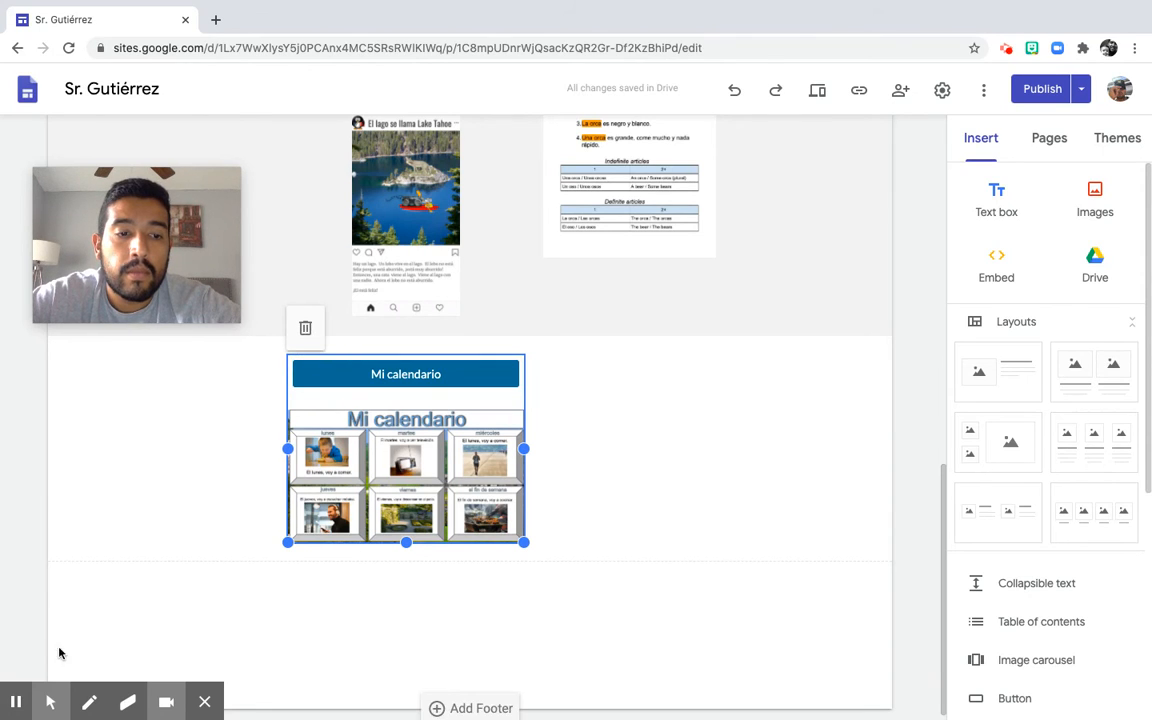
left_click(15, 704)
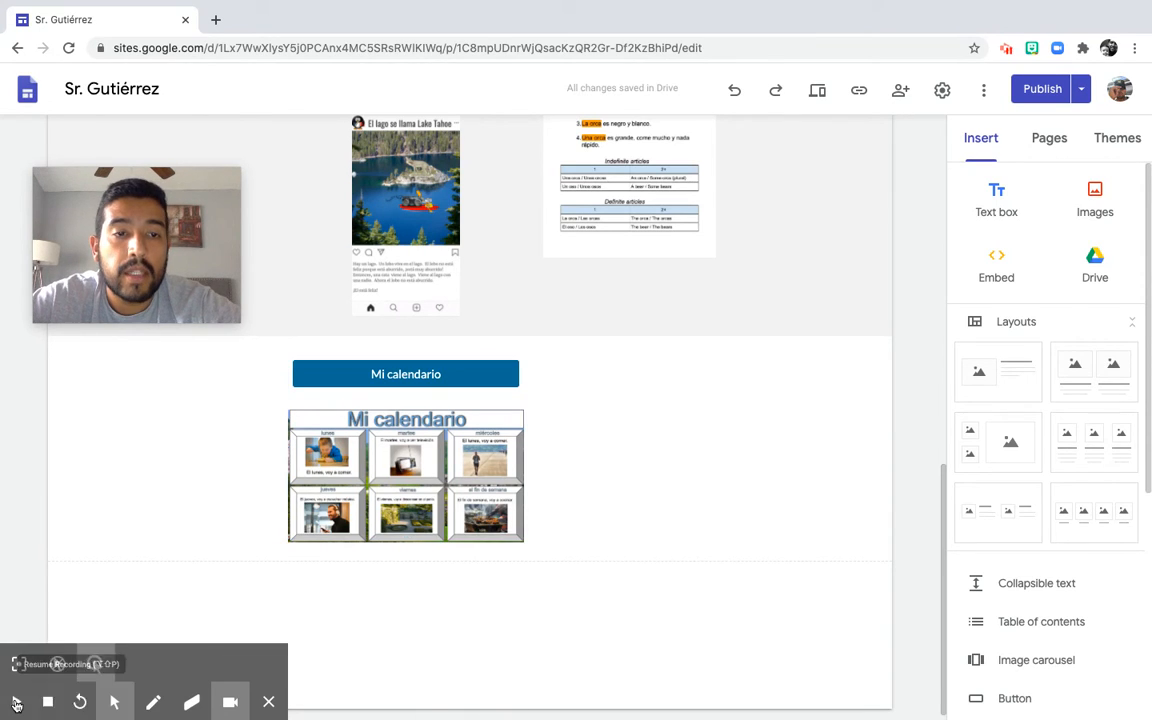
left_click(15, 703)
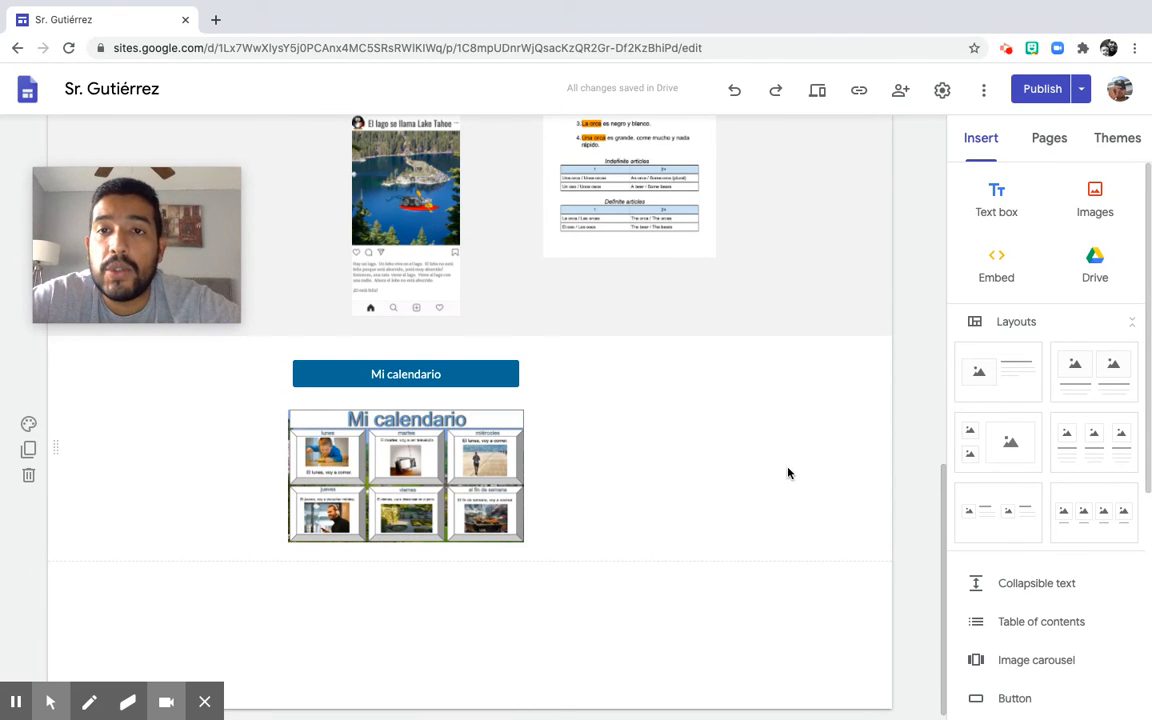
View the site's publishing options, check for unpublished changes to review, and return to the editor.
scroll(788, 473, "up", 15)
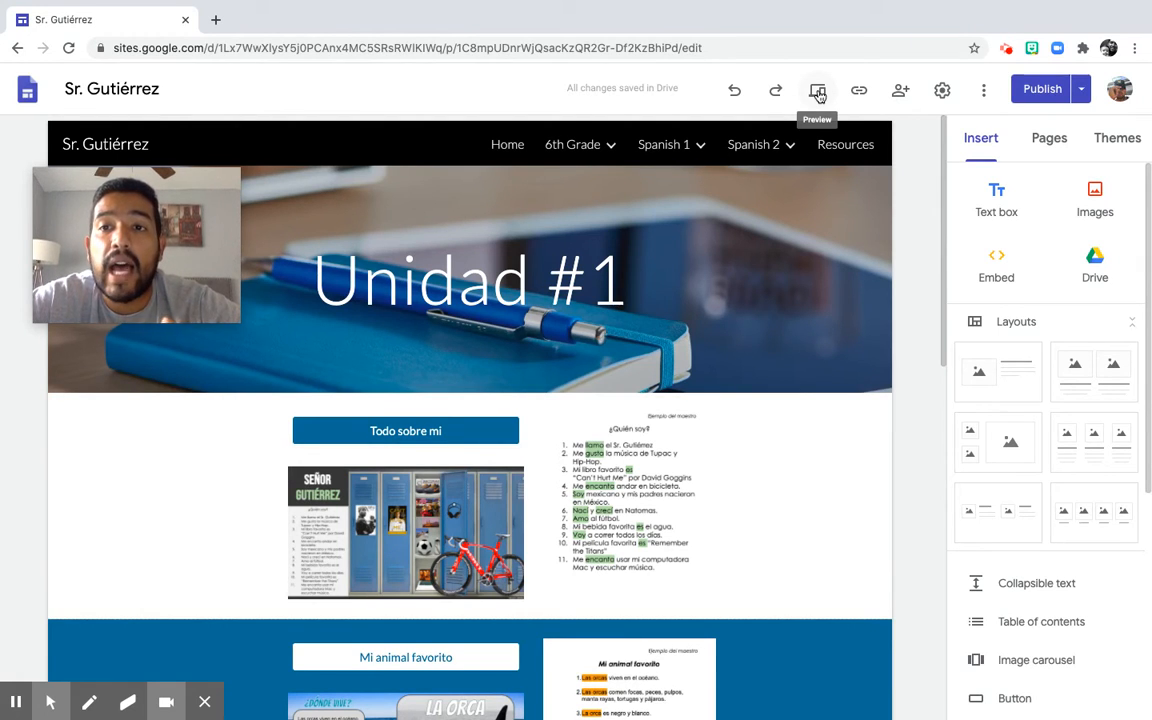
left_click(1077, 94)
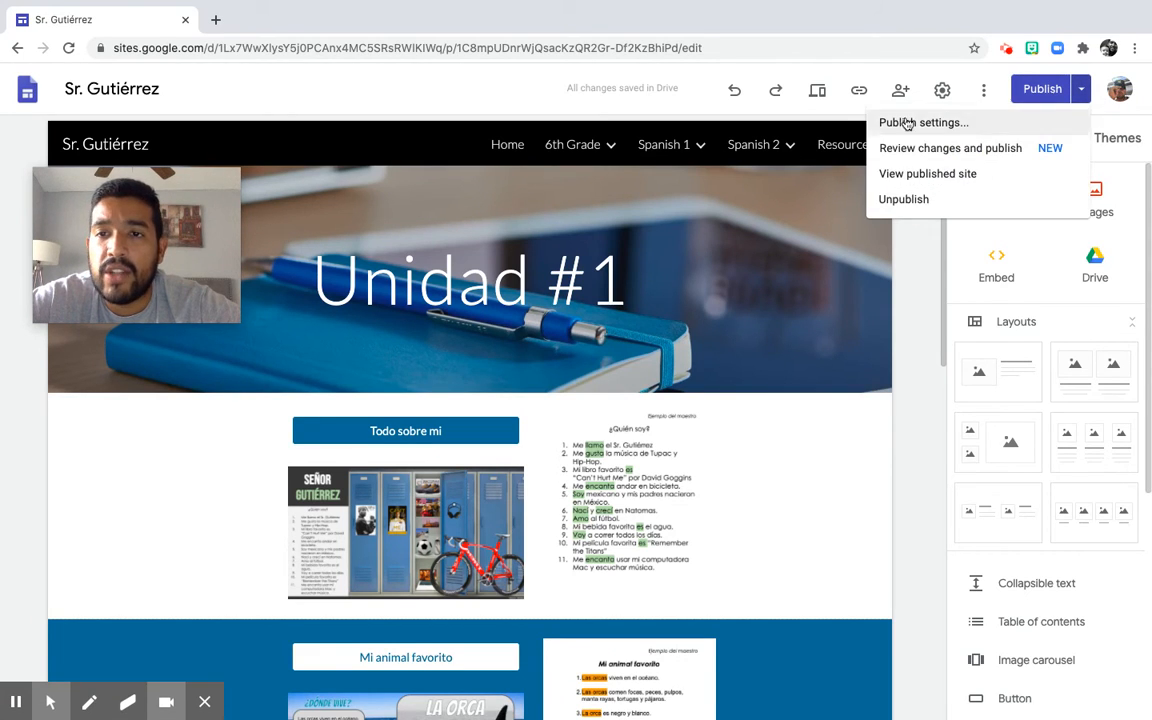
left_click(914, 258)
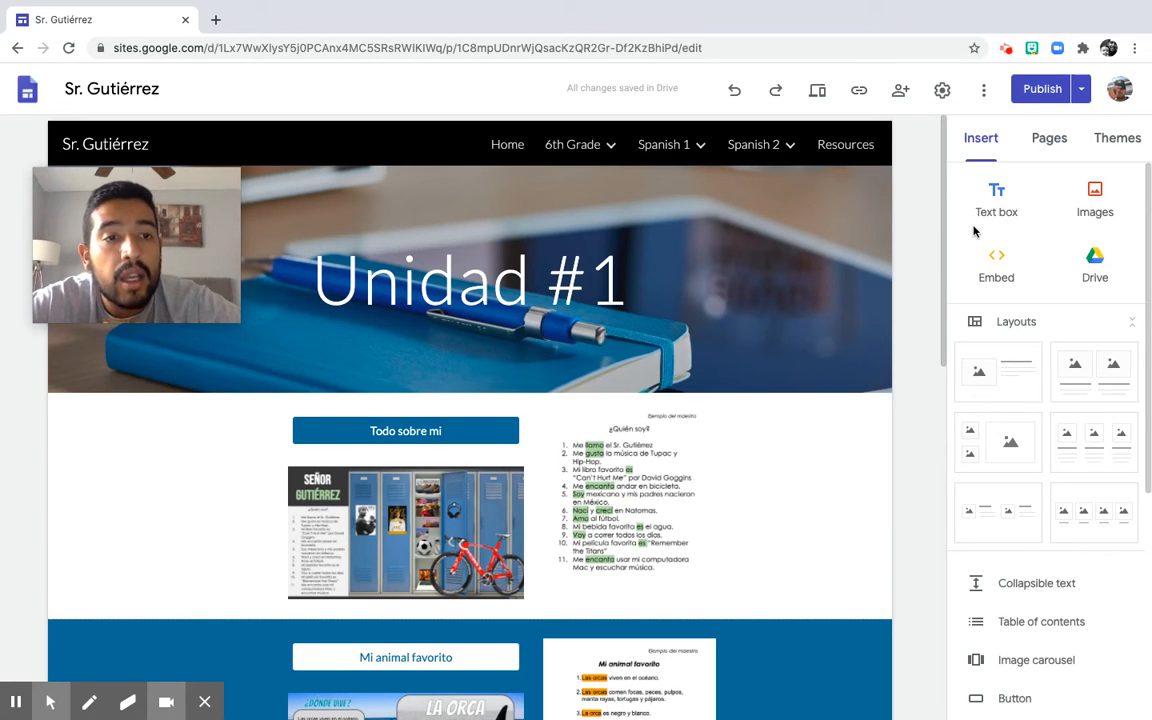
left_click(1043, 90)
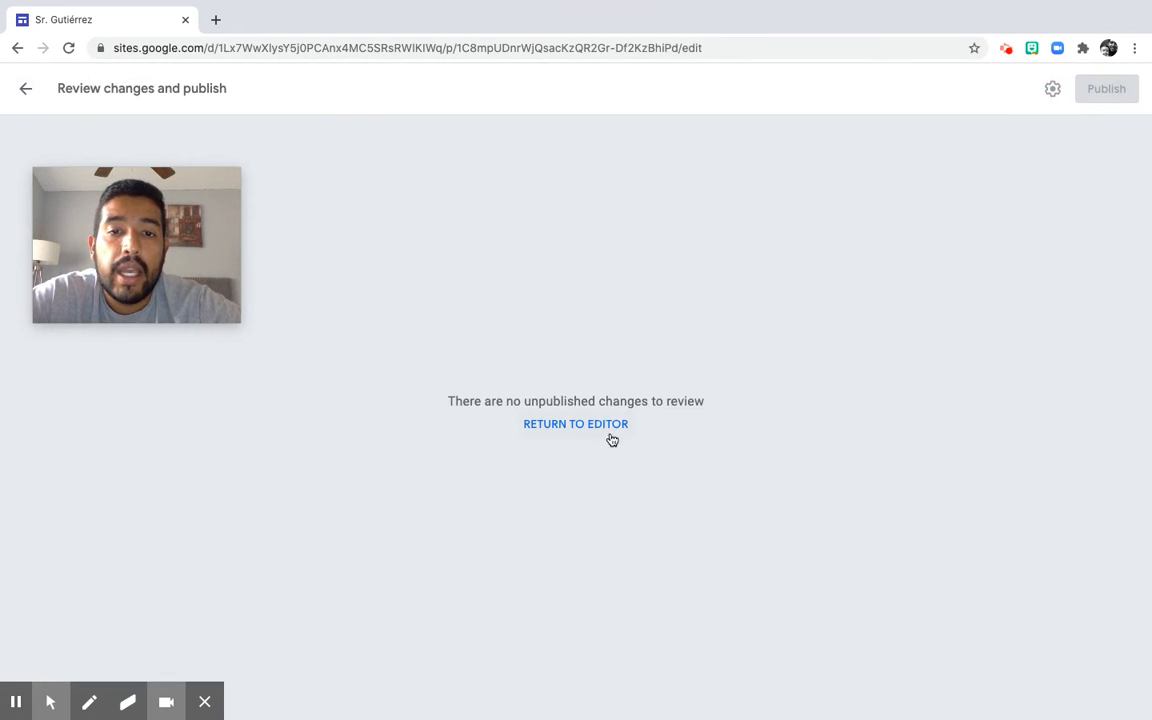
left_click(580, 425)
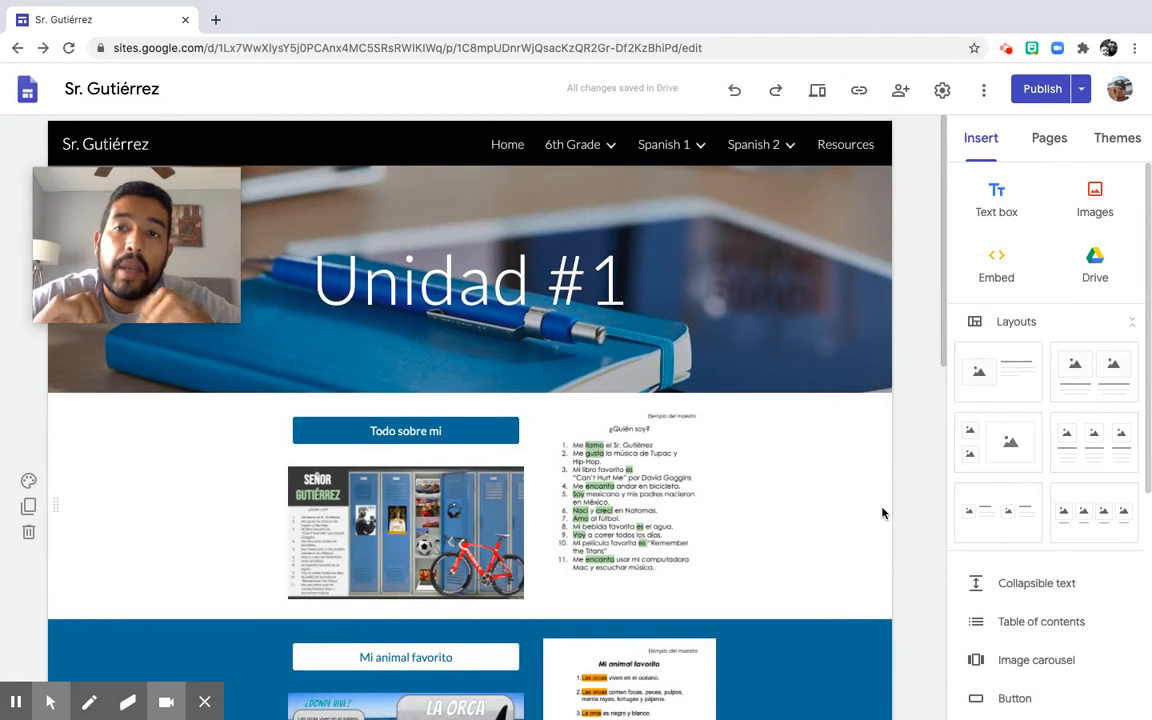
Delete the linked Mi animal favorito example image from the La naturaleza section of the Unidad #1 page.
scroll(707, 525, "down", 10)
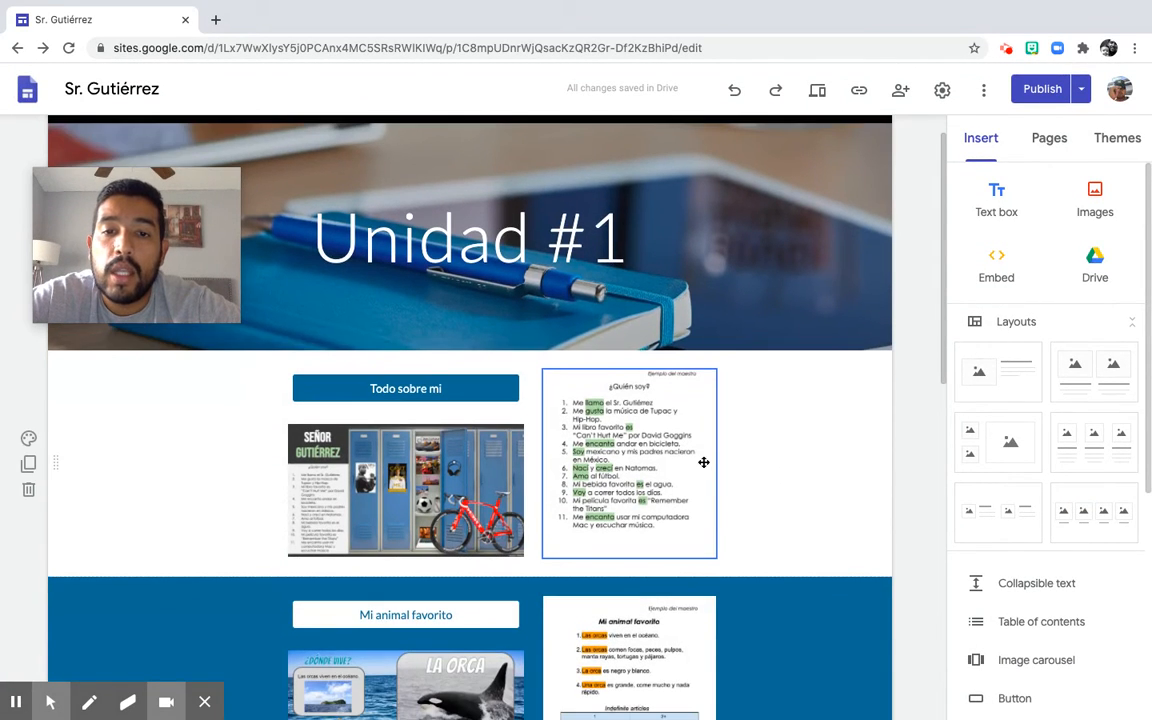
scroll(640, 330, "up", 2)
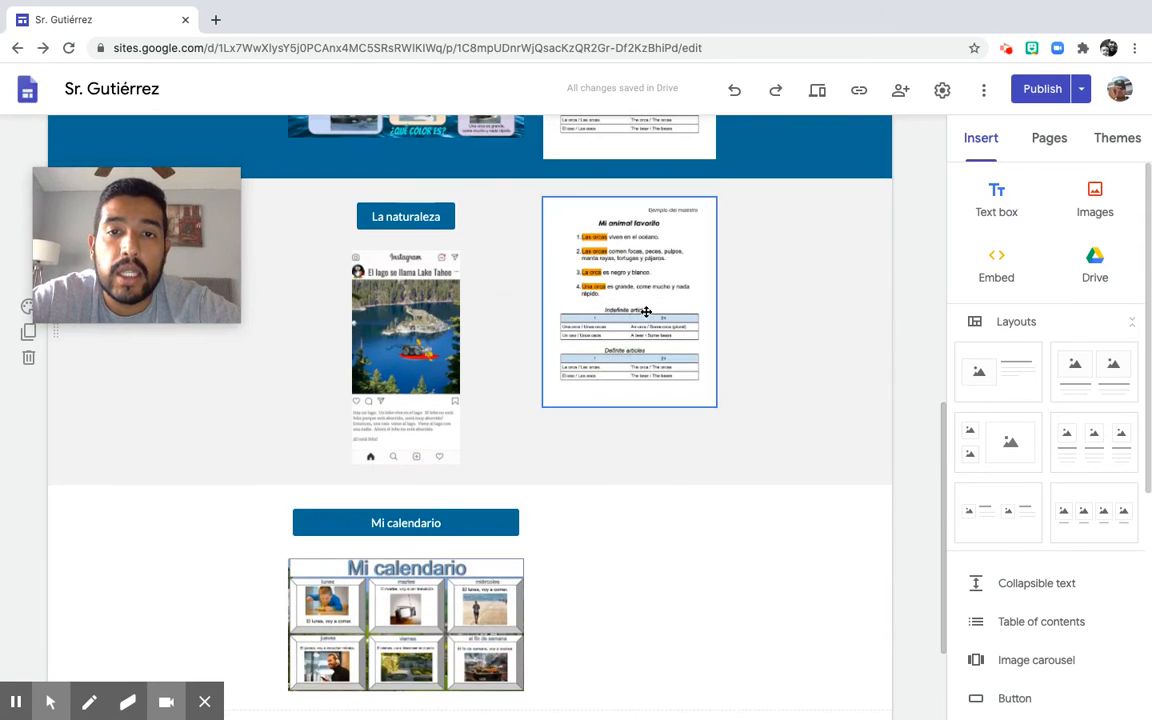
left_click(658, 300)
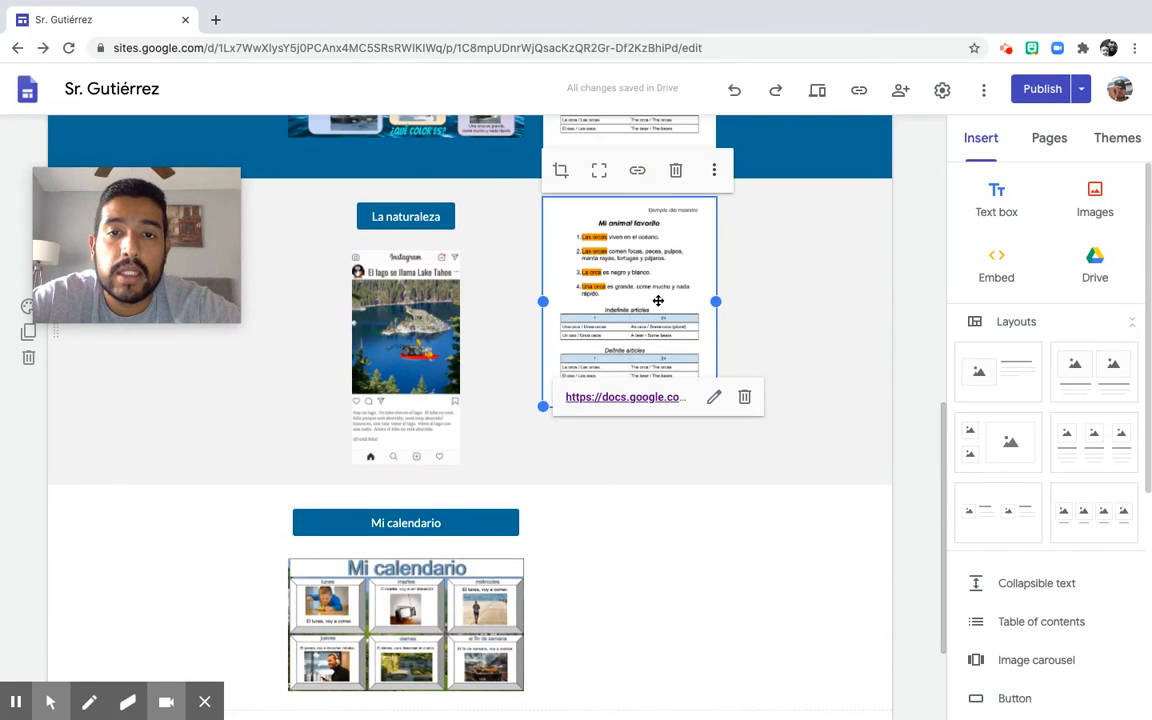
left_click(745, 397)
left_click(676, 170)
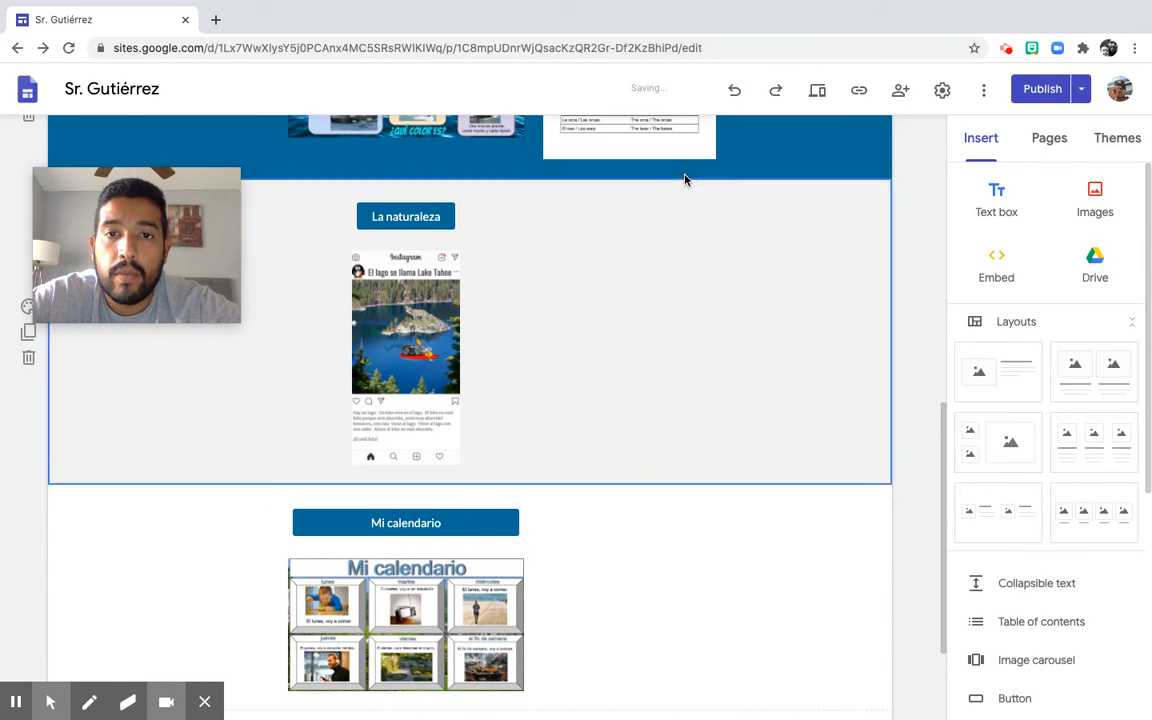
Compare the draft with the currently published Unidad #1 page around La naturaleza, and return to the editor without publishing.
scroll(848, 632, "up", 1)
scroll(848, 632, "up", 1)
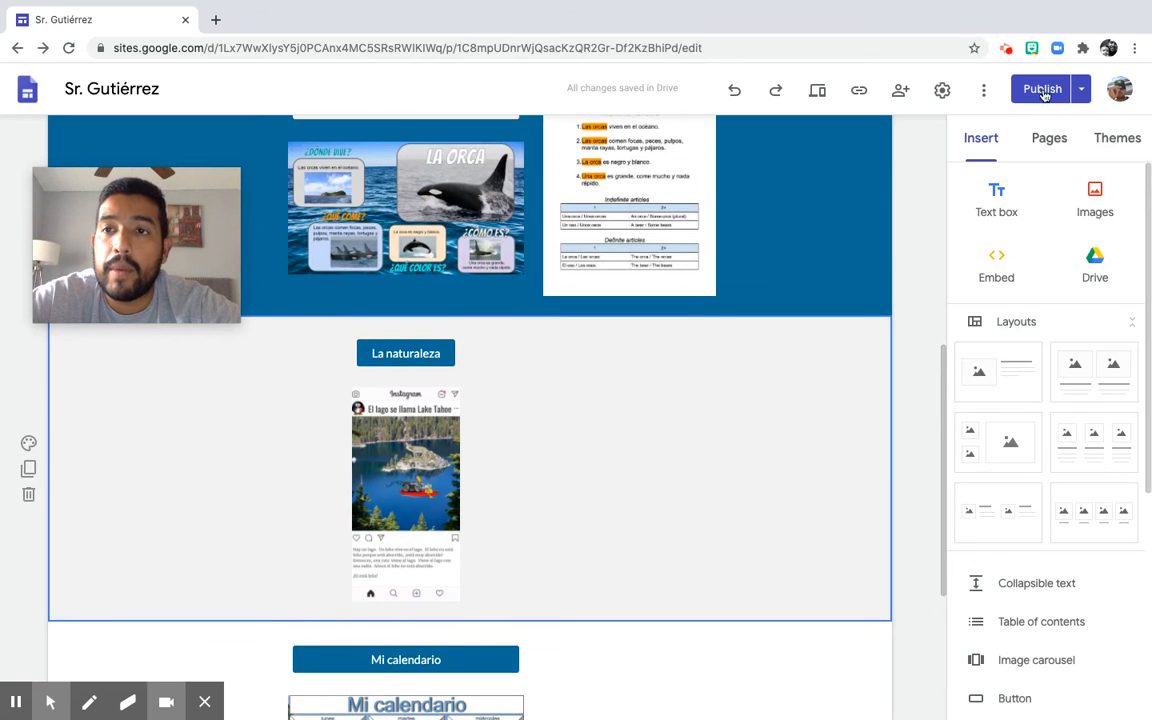
scroll(645, 432, "up", 3)
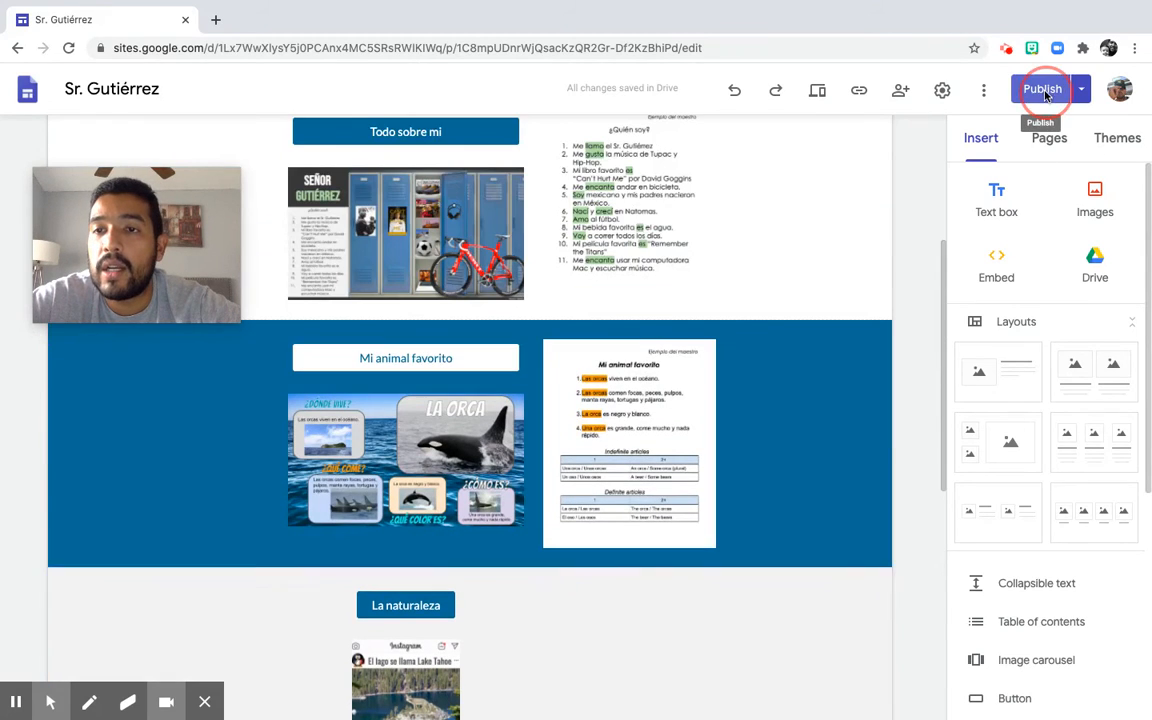
left_click(1045, 92)
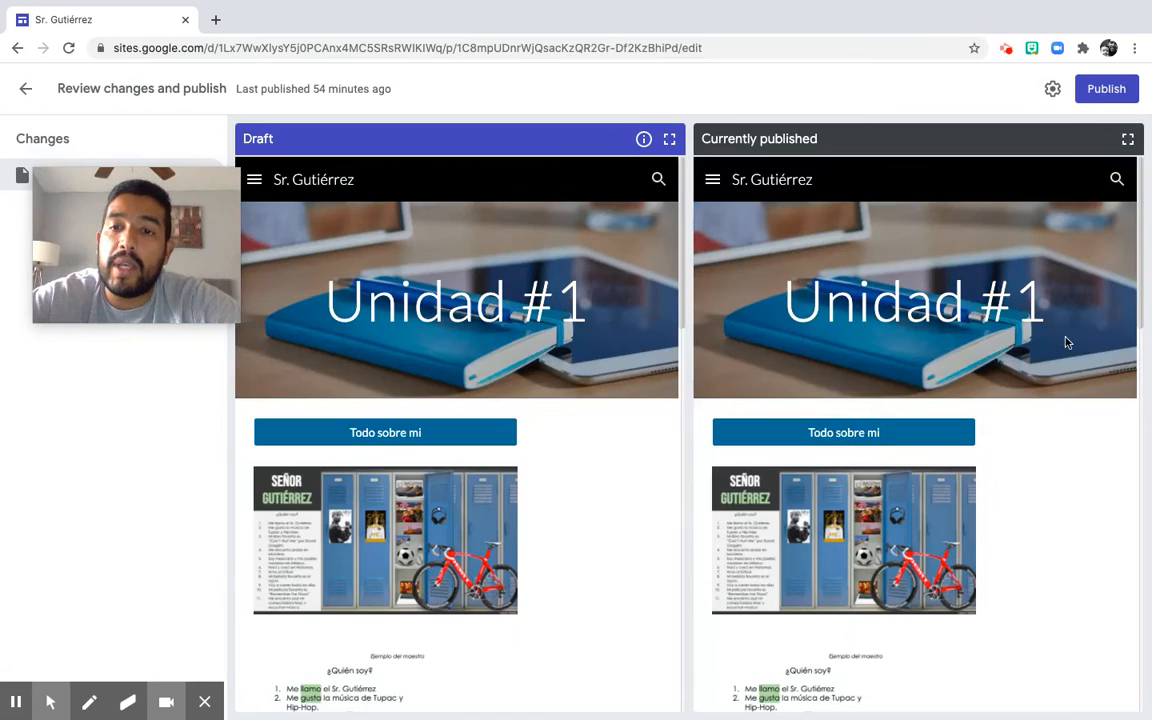
scroll(1009, 606, "down", 3)
scroll(1009, 606, "down", 6)
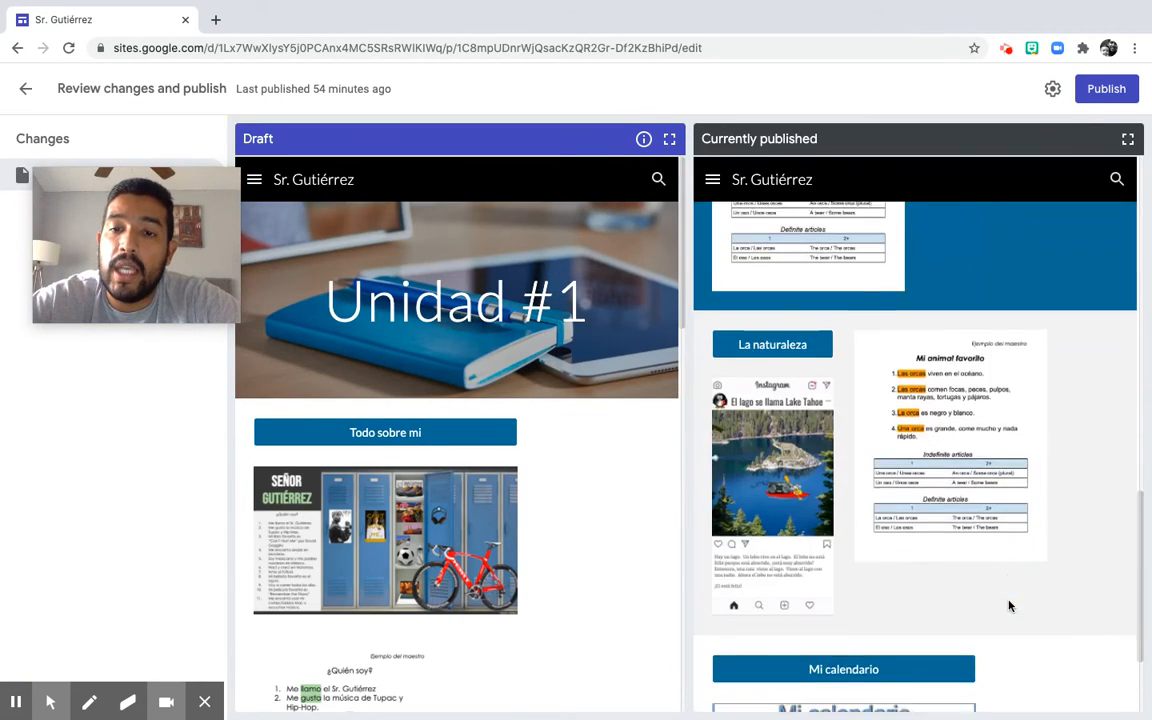
scroll(610, 613, "down", 3)
scroll(610, 613, "down", 10)
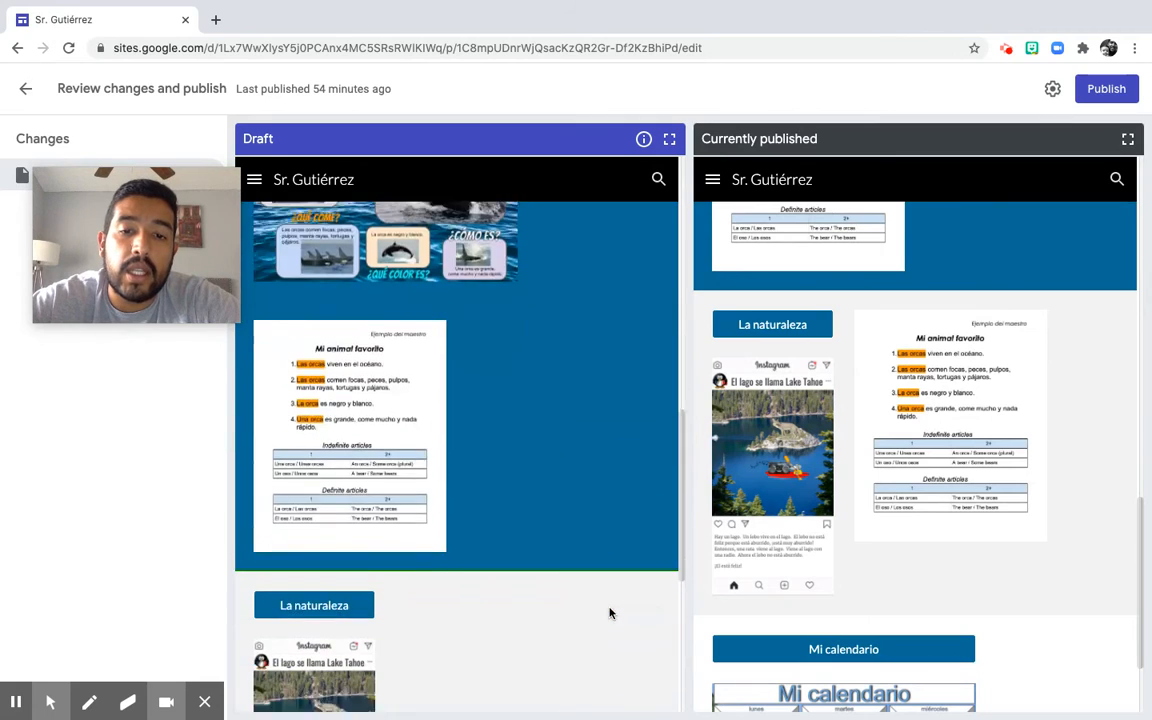
scroll(810, 557, "down", 3)
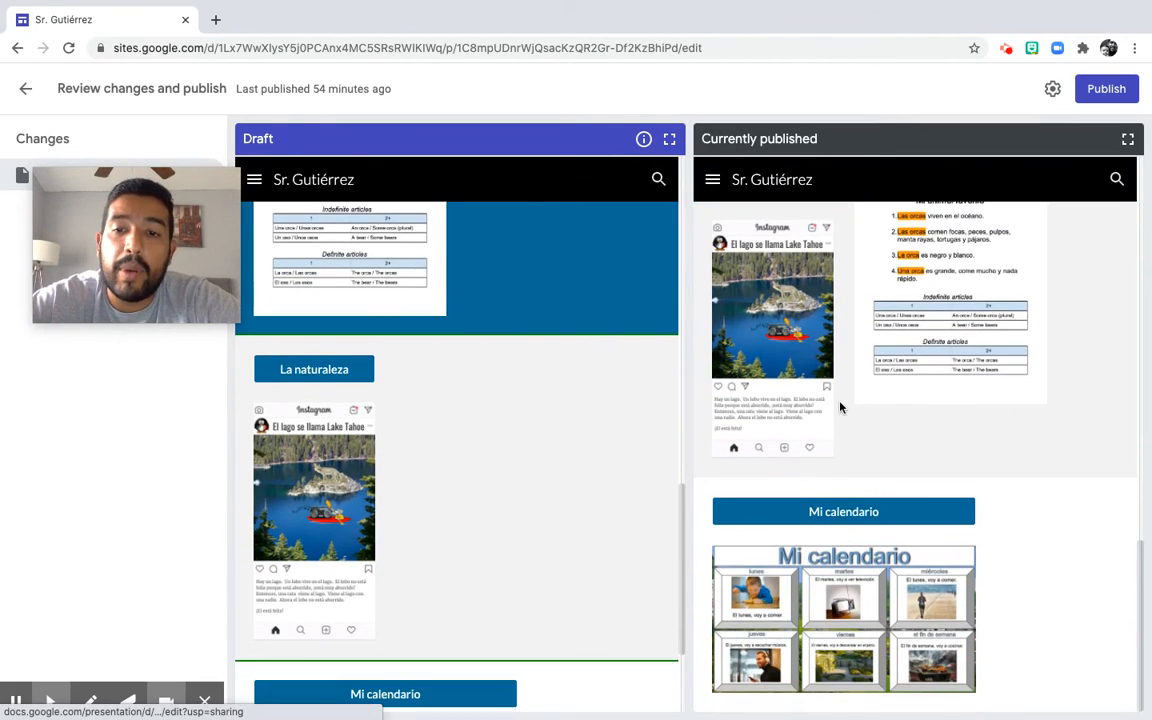
scroll(918, 308, "up", 2)
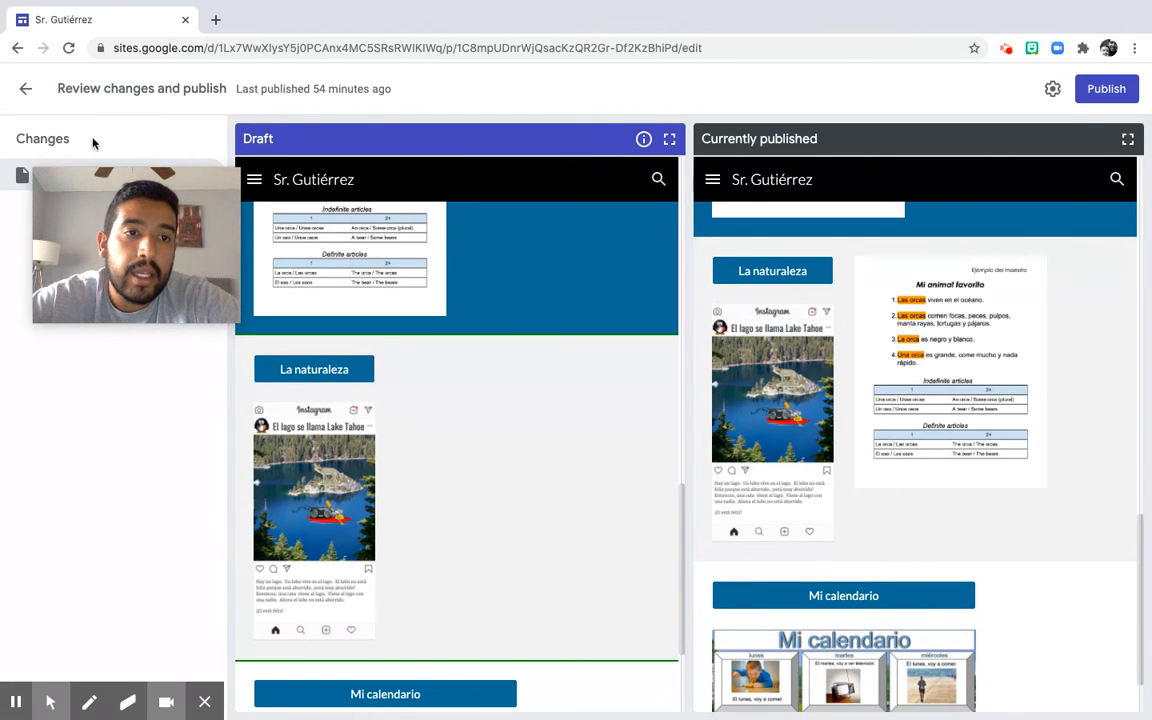
left_click(26, 88)
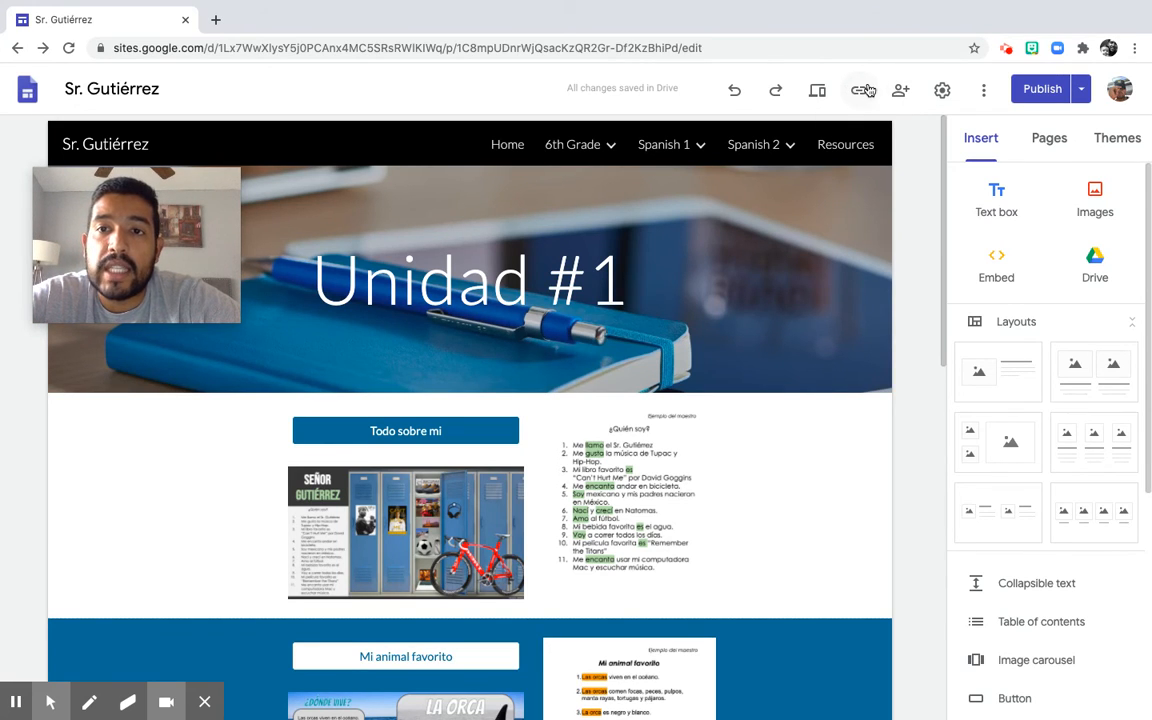
View the published site link of the Unidad #1 page and close it.
left_click(860, 92)
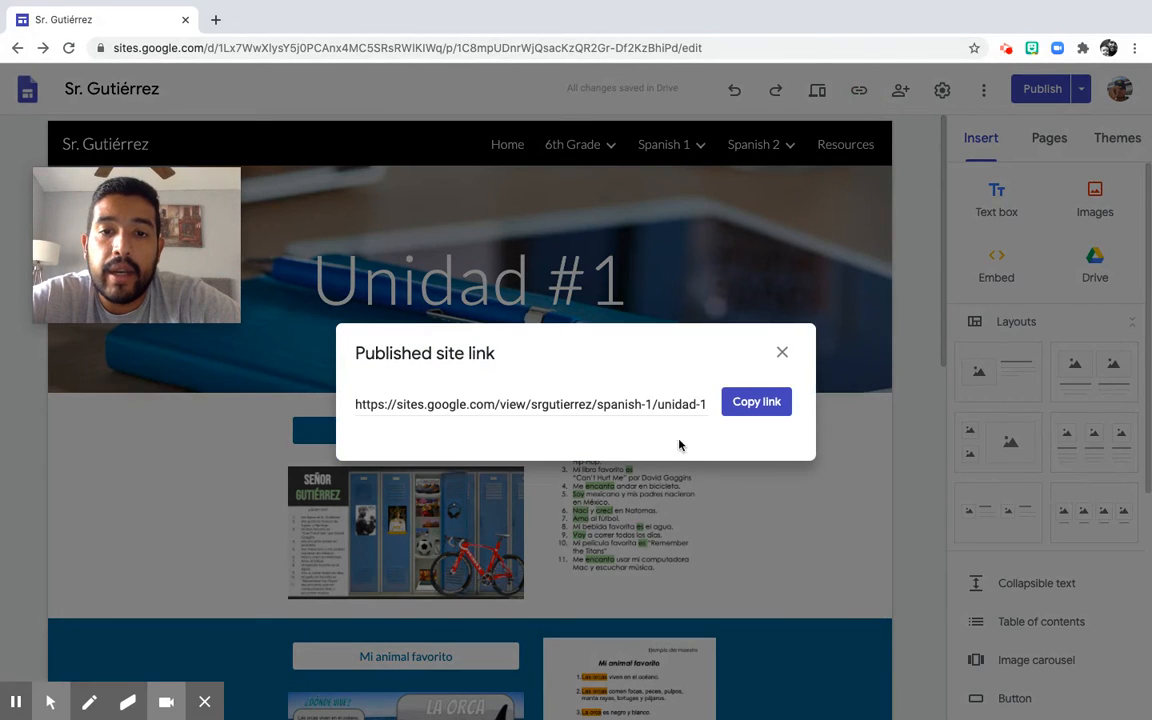
left_click(684, 404)
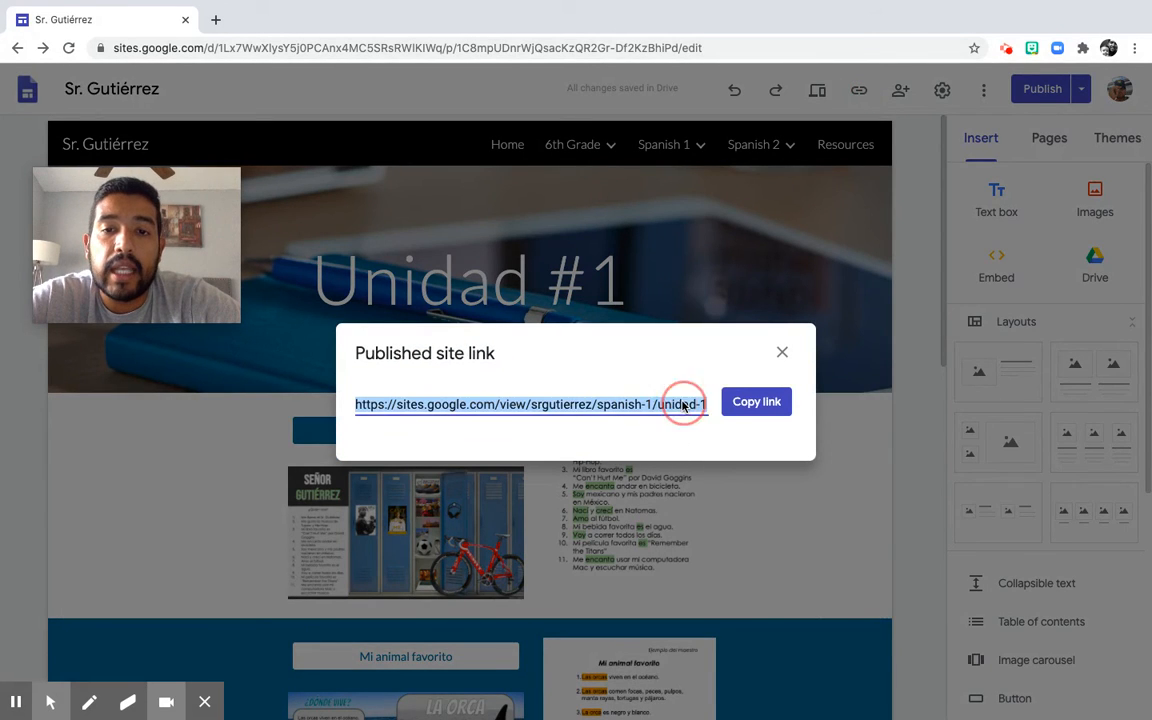
left_click(779, 355)
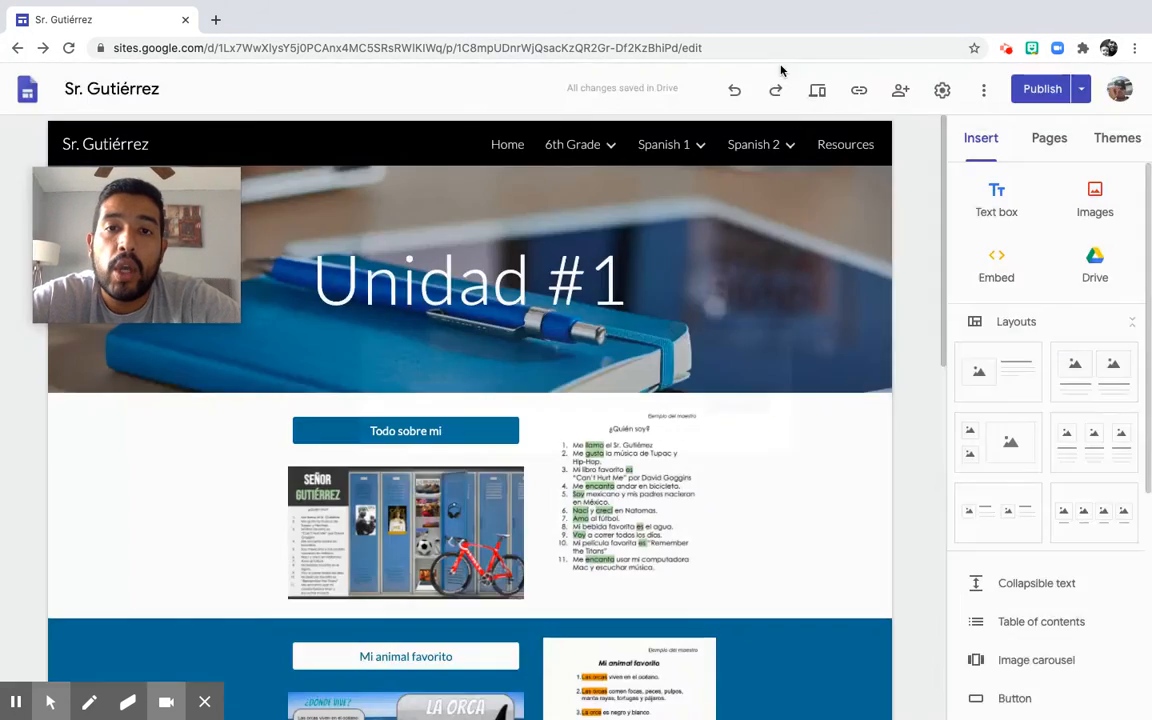
Open the Home page for editing, view its published site link, and close the link dialog.
left_click(508, 144)
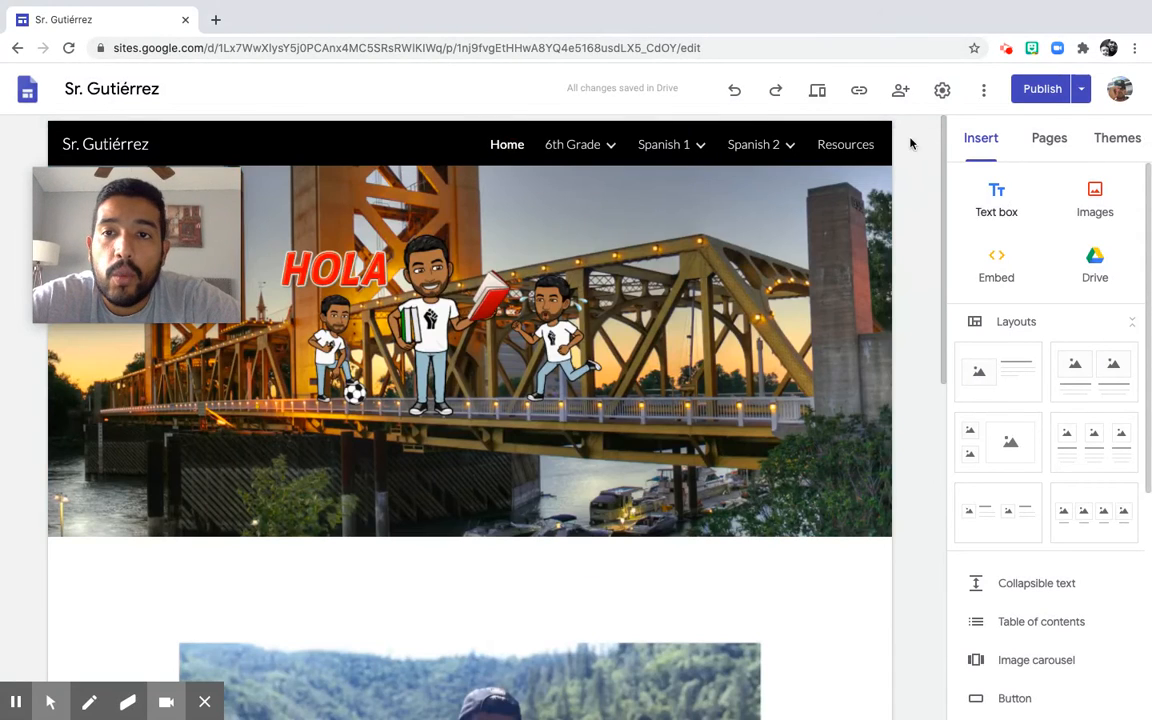
left_click(859, 91)
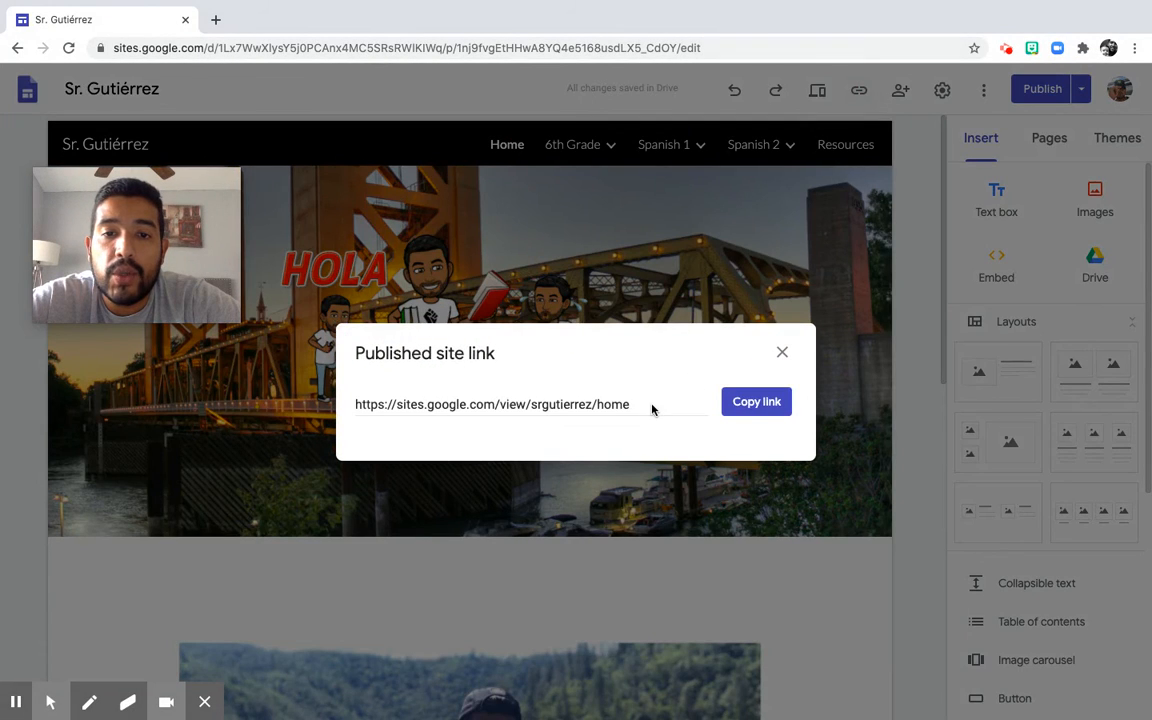
left_click(652, 409)
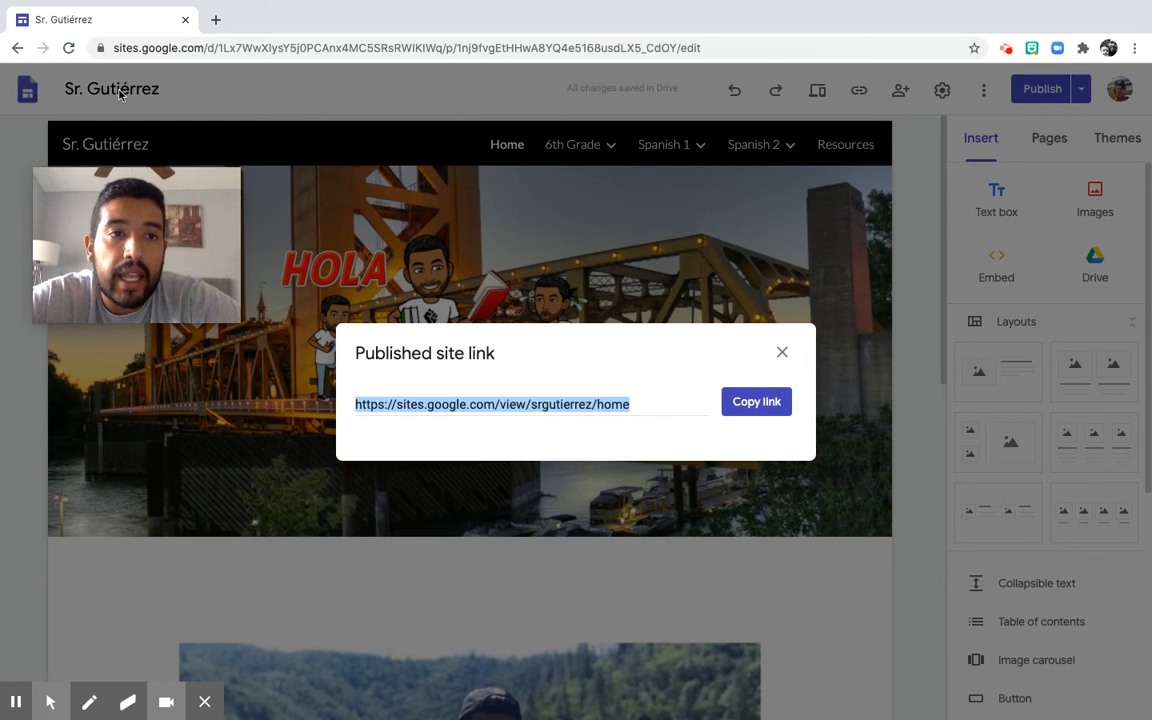
left_click(785, 355)
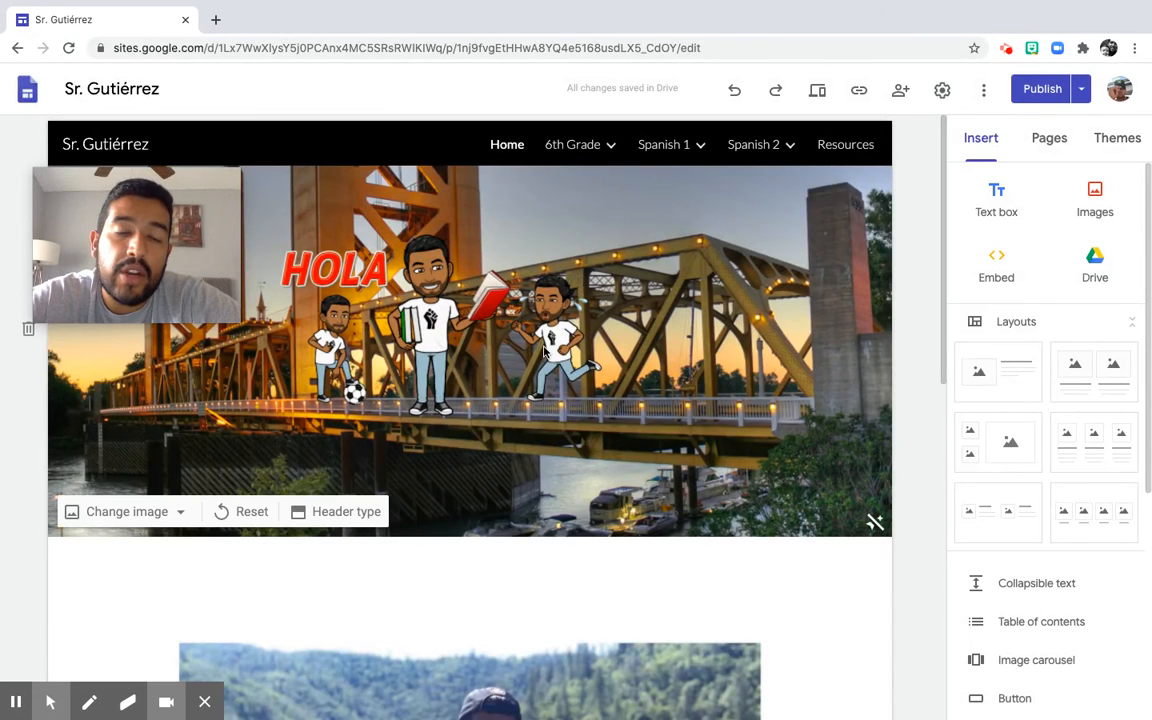